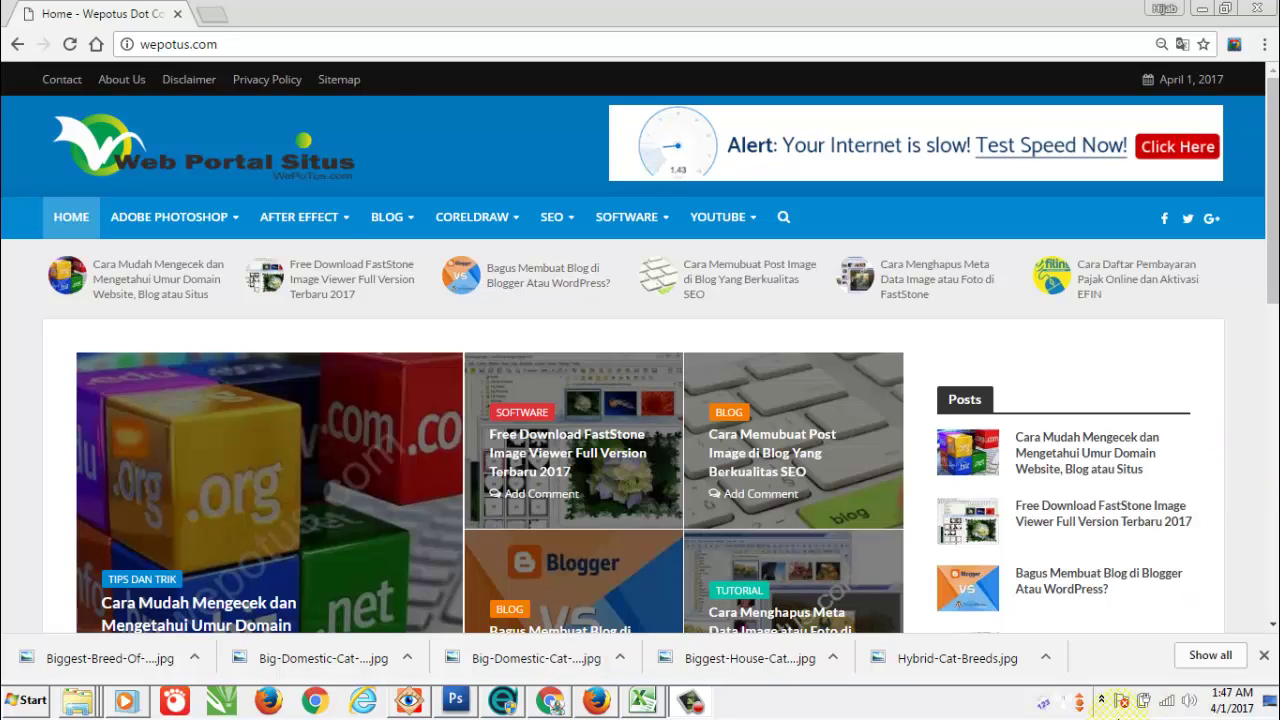
# - Switch to EZKeyword and look through its Keyword Seed, Keyword Research and Keyword Competition sections
pyautogui.click(502, 700)
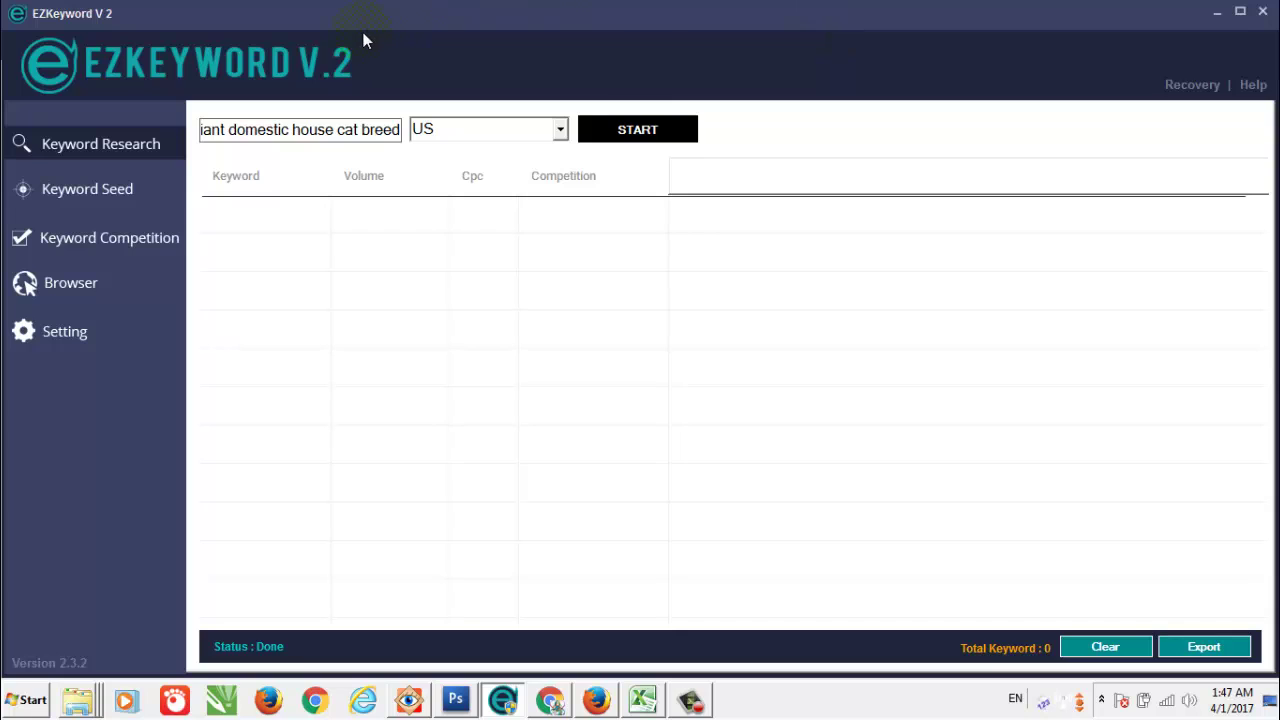
pyautogui.click(181, 444)
pyautogui.click(108, 205)
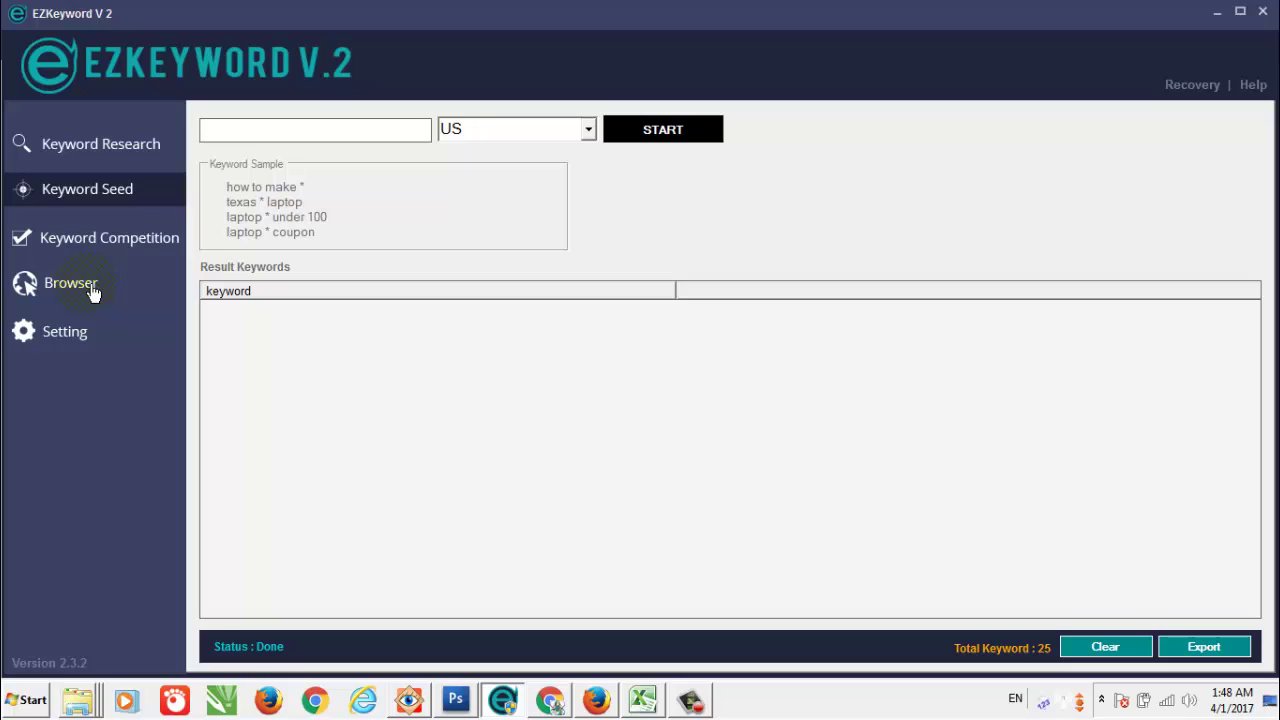
pyautogui.click(105, 155)
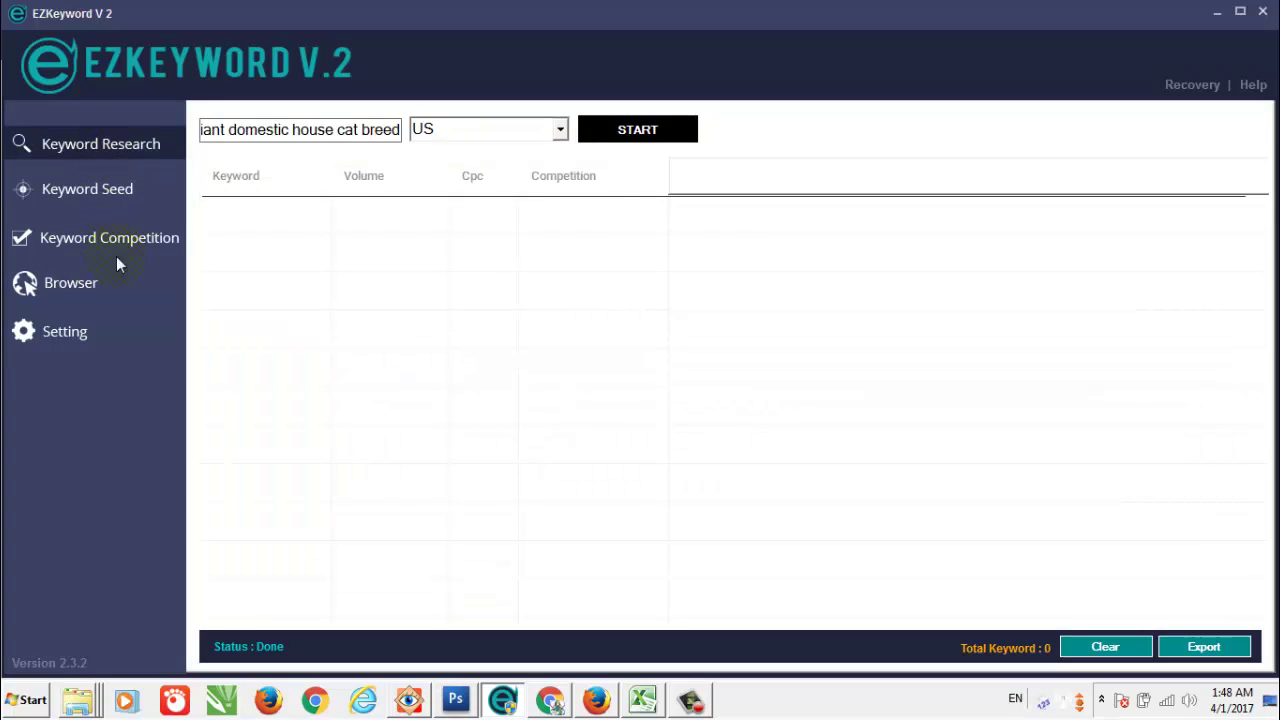
pyautogui.click(115, 238)
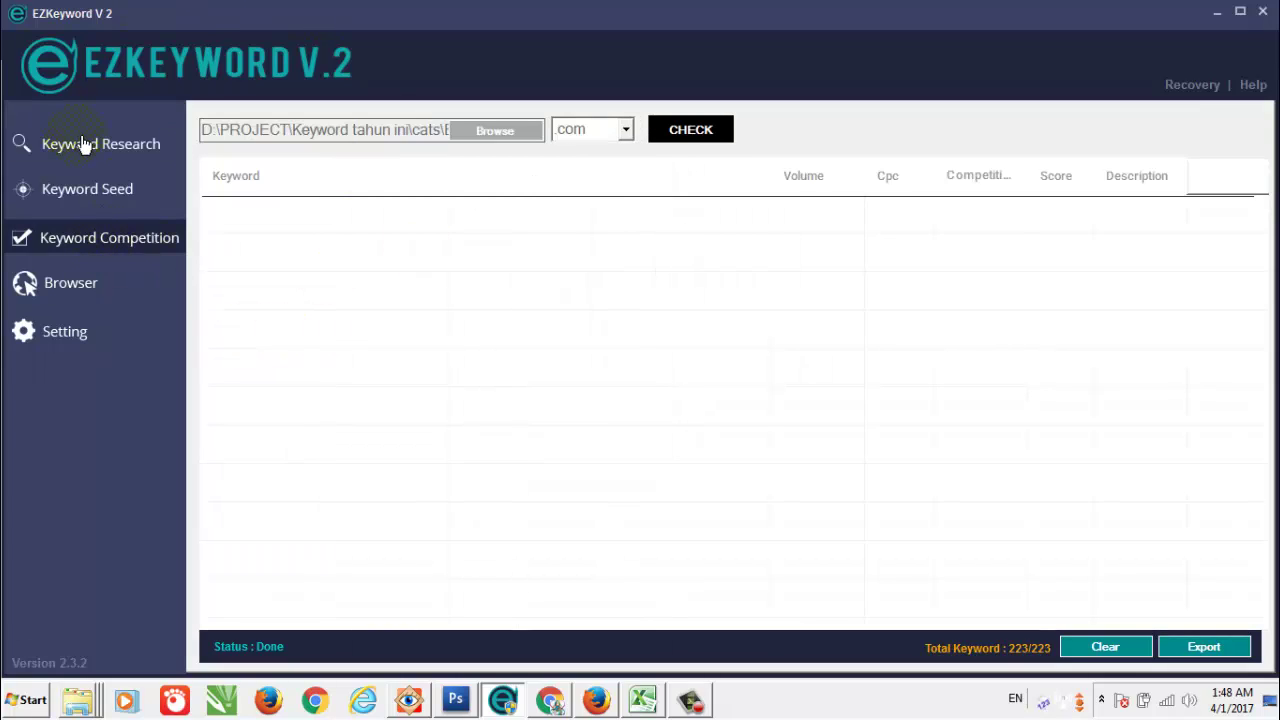
# - Generate seed keywords for "baby funy" in the Keyword Seed section with the country kept at US
pyautogui.click(107, 205)
pyautogui.click(225, 135)
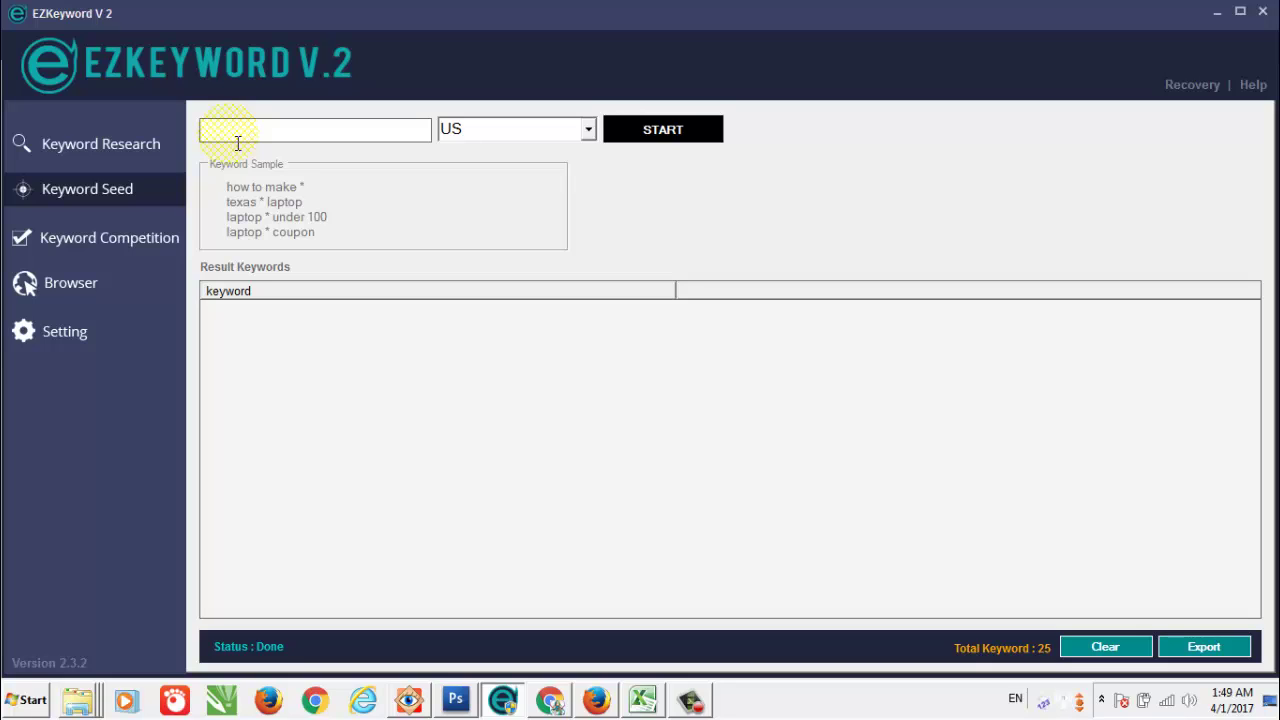
pyautogui.write('baby funy')
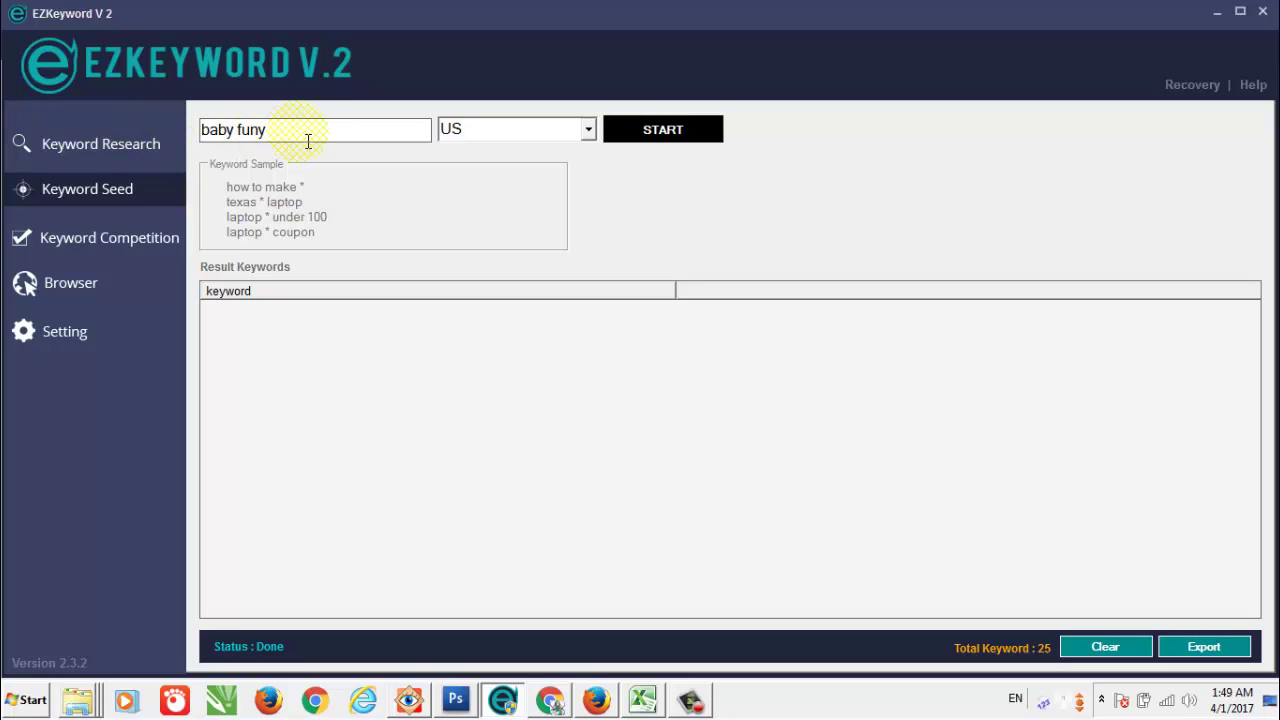
pyautogui.moveTo(306, 137); pyautogui.dragTo(203, 130)
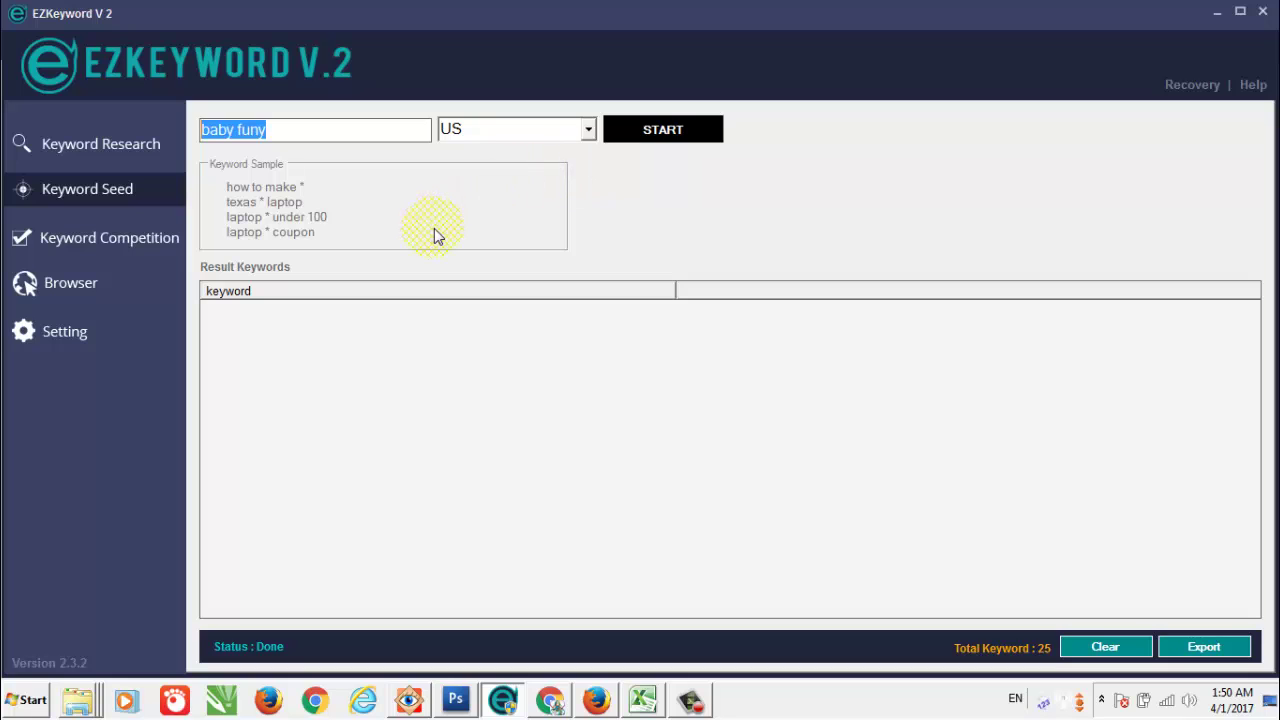
pyautogui.click(340, 146)
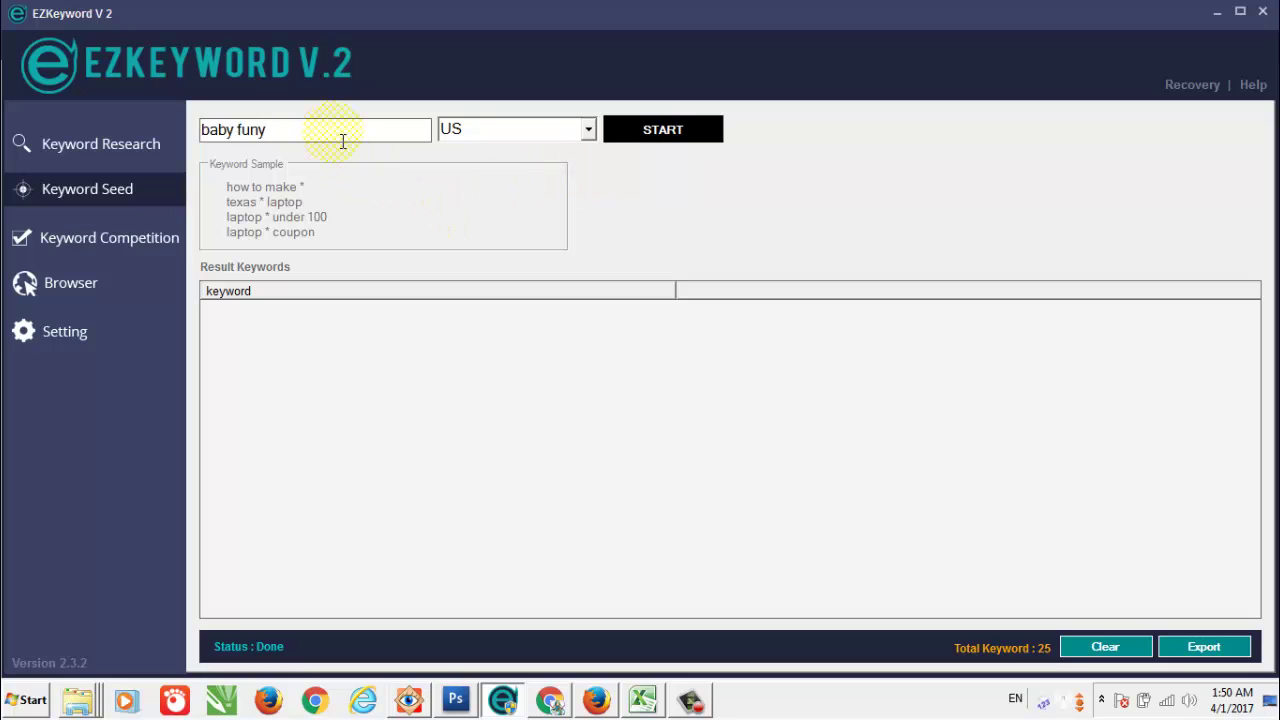
pyautogui.click(589, 140)
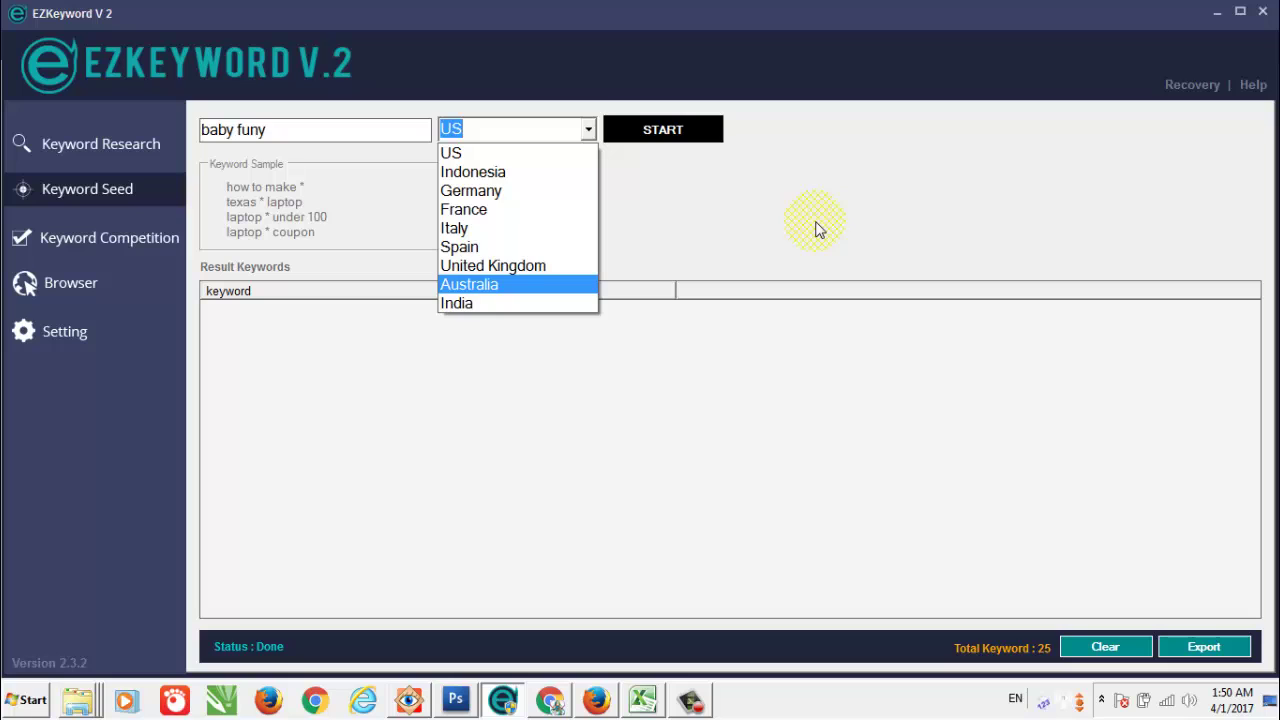
pyautogui.click(749, 234)
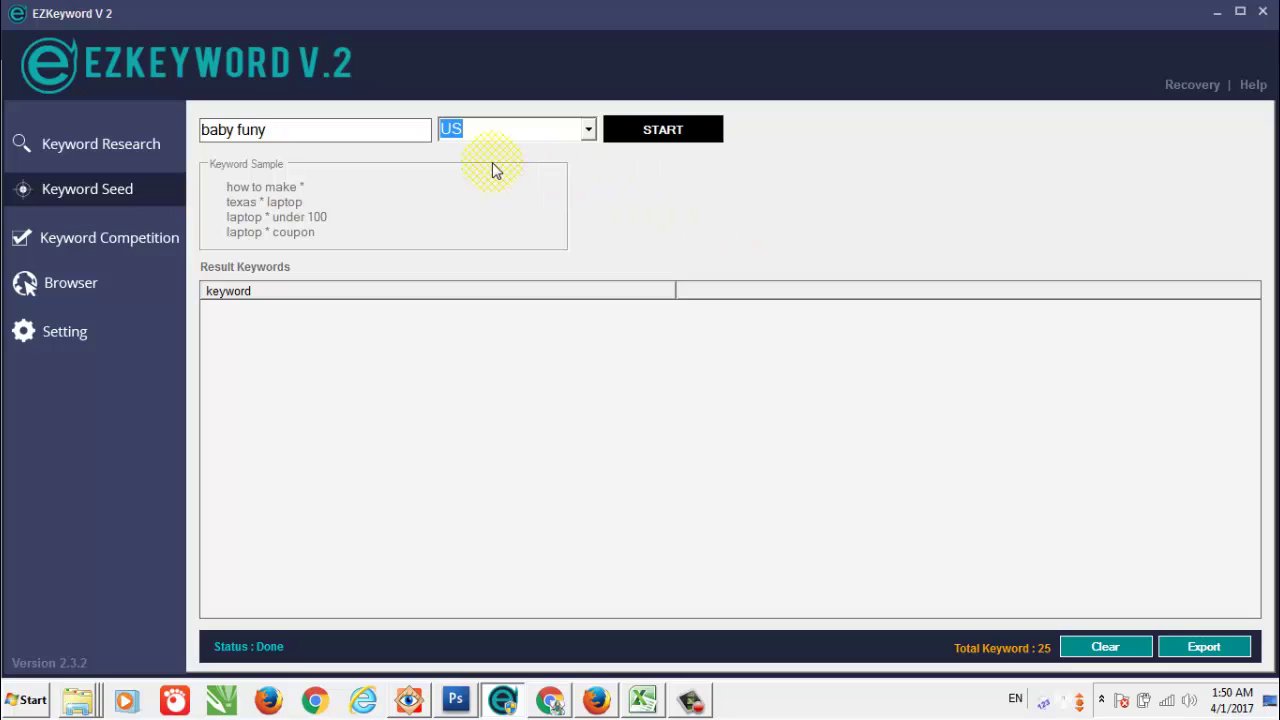
pyautogui.click(680, 145)
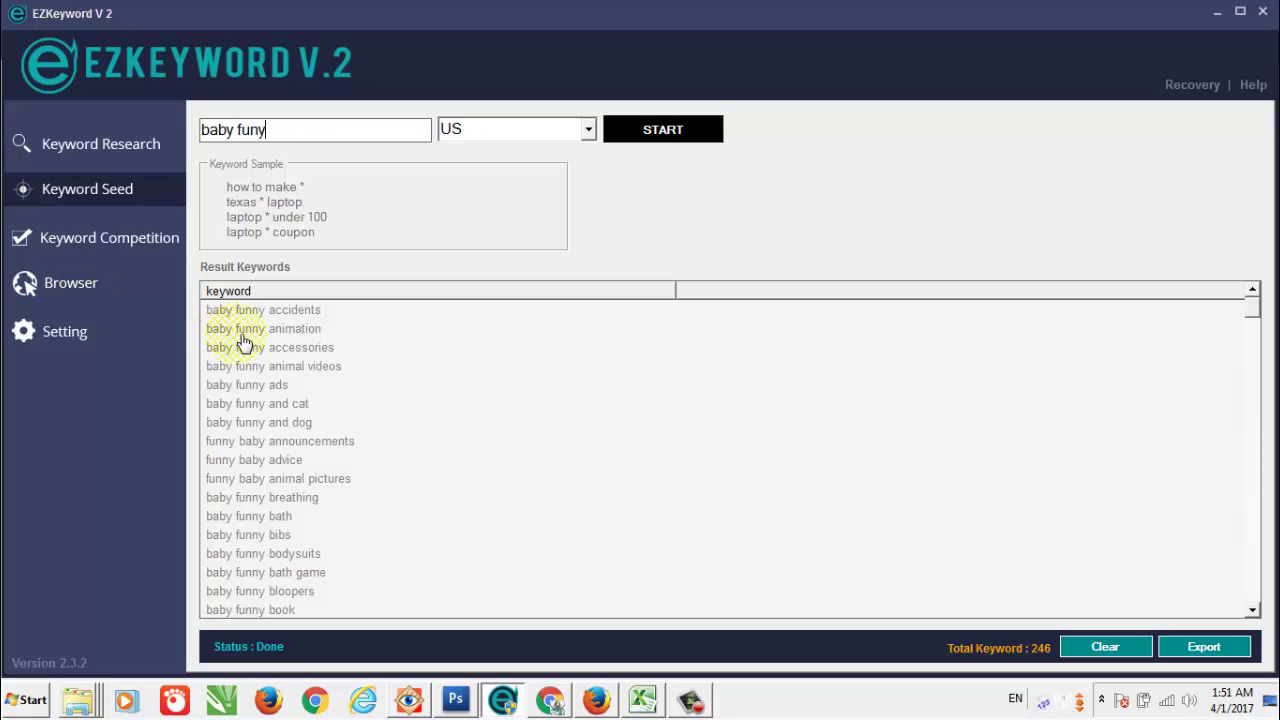
pyautogui.moveTo(303, 141); pyautogui.dragTo(204, 132)
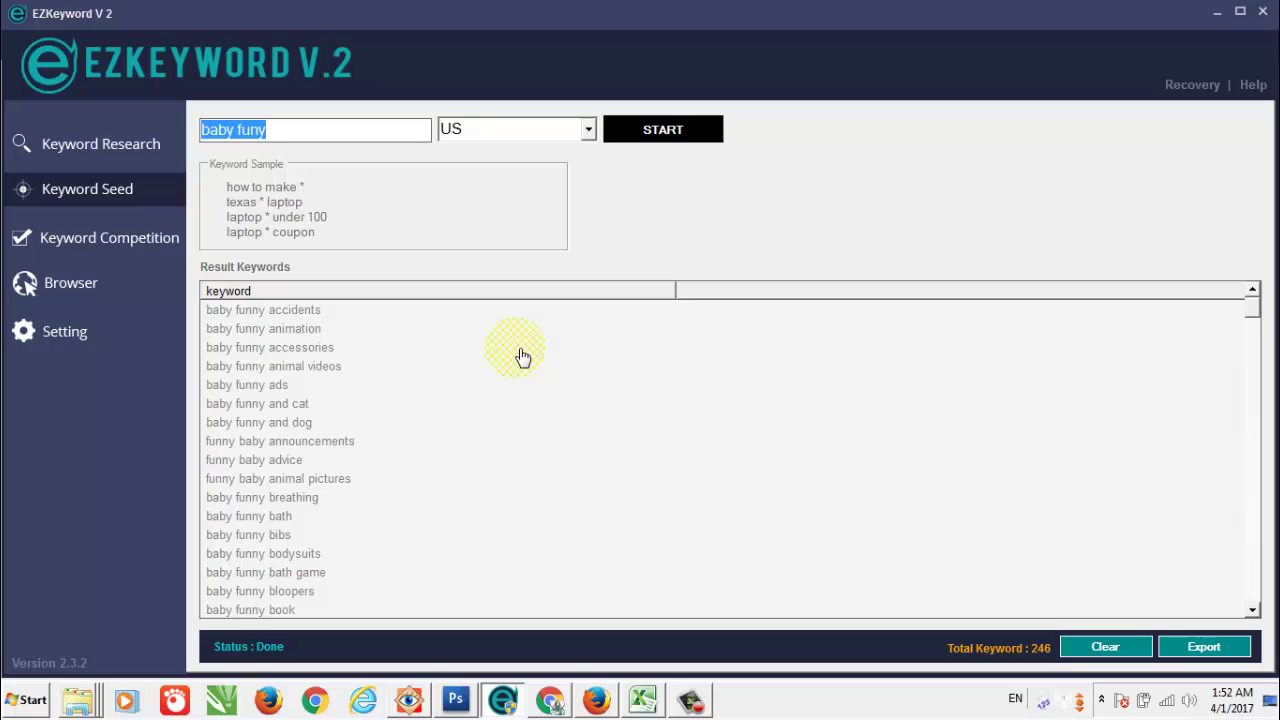
pyautogui.click(317, 142)
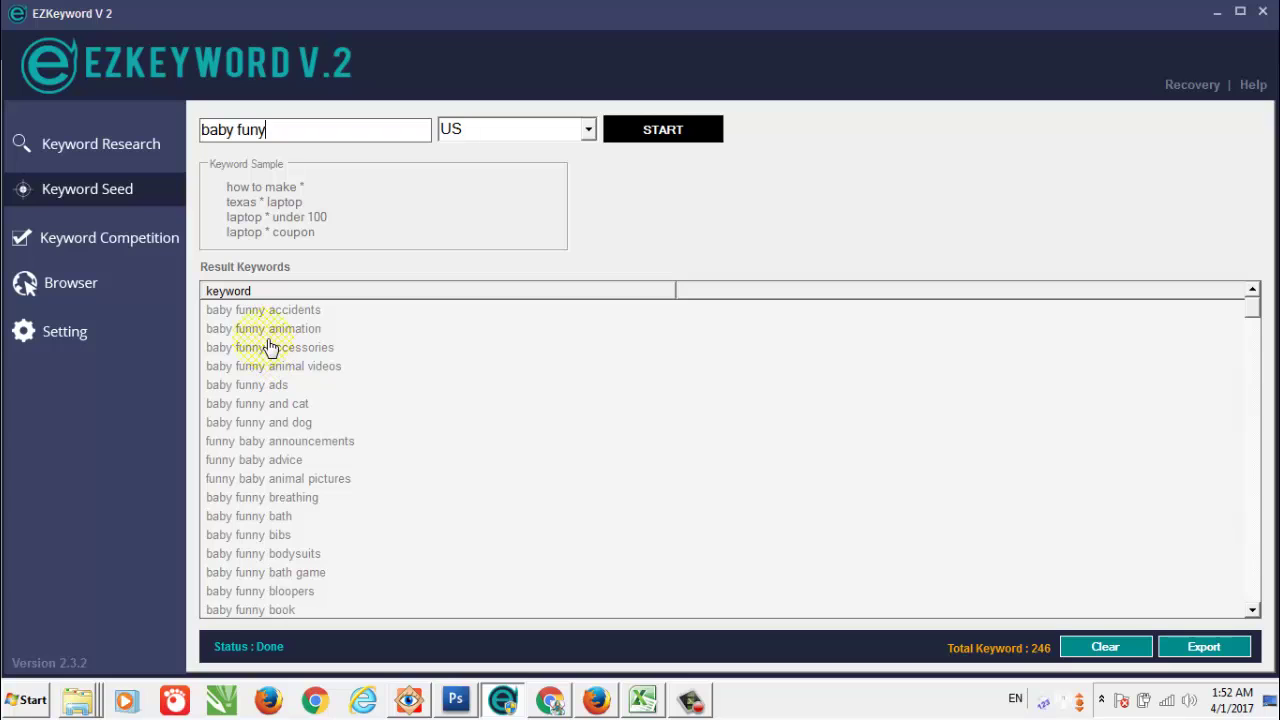
# - Open a new Notepad document and copy the result keyword "baby funny accidents" into its first line
pyautogui.click(18, 704)
pyautogui.click(66, 60)
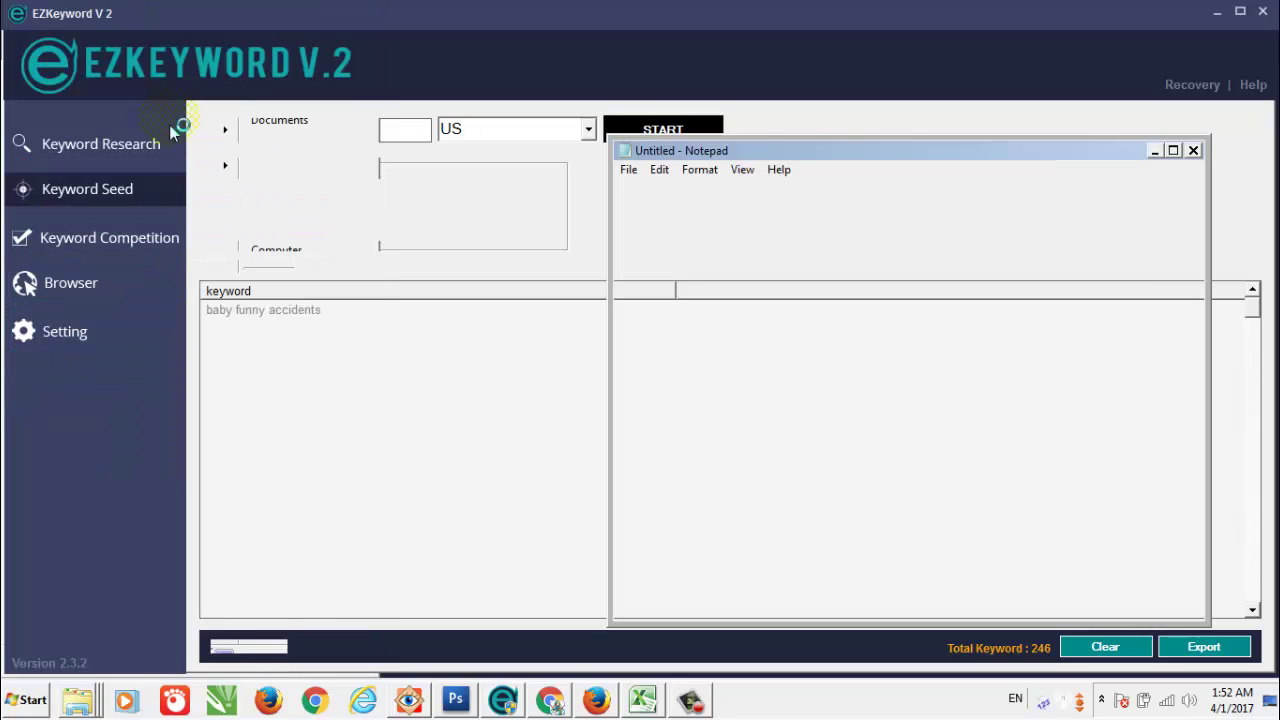
pyautogui.rightClick(262, 310)
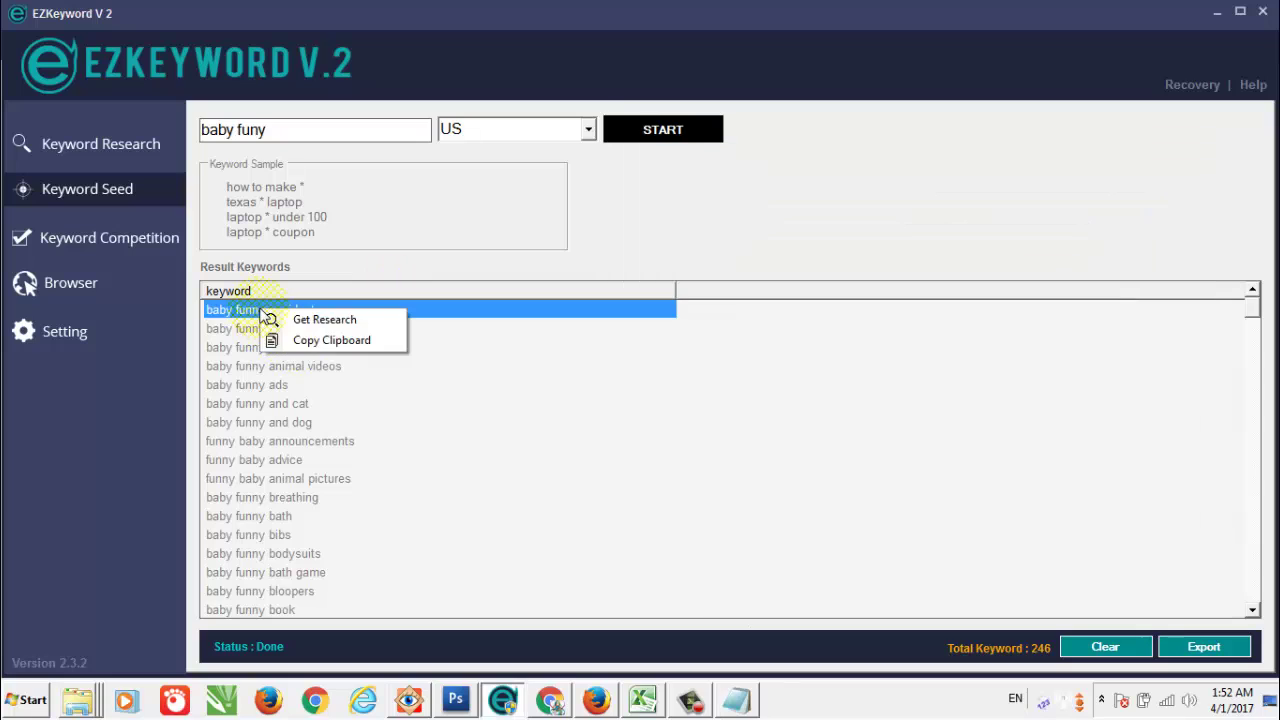
pyautogui.click(310, 342)
pyautogui.rightClick(254, 309)
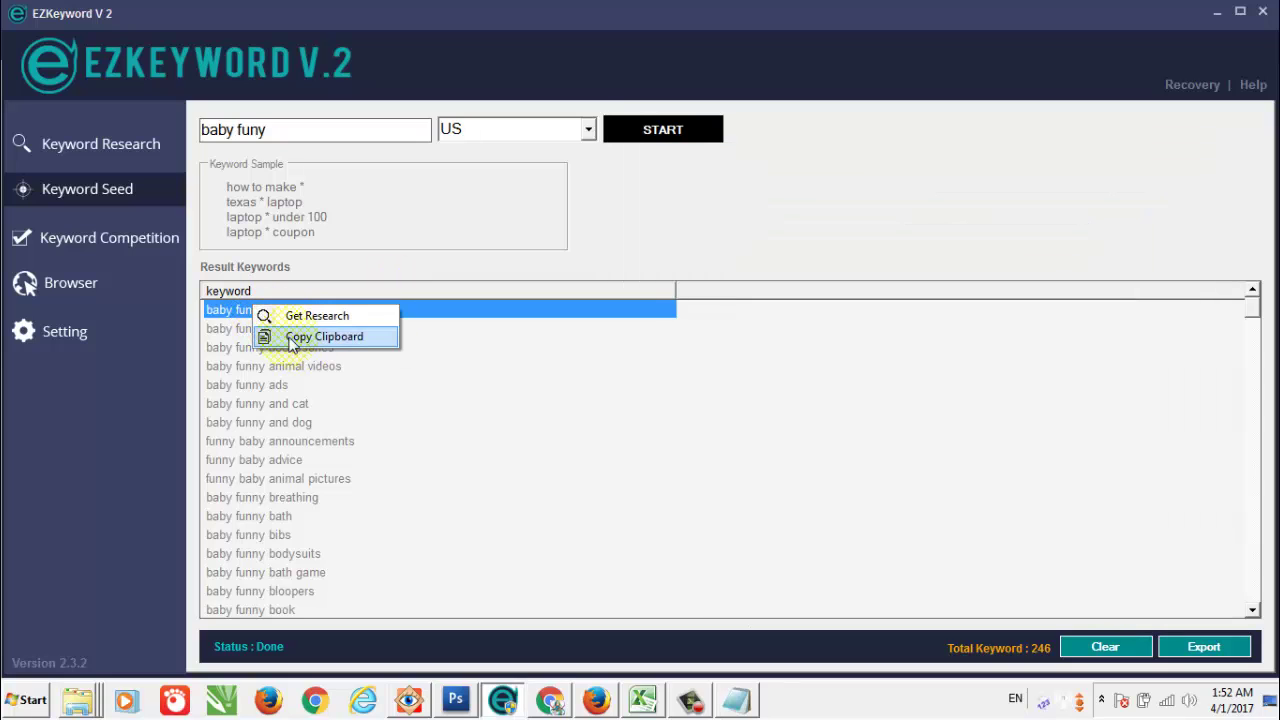
pyautogui.click(296, 338)
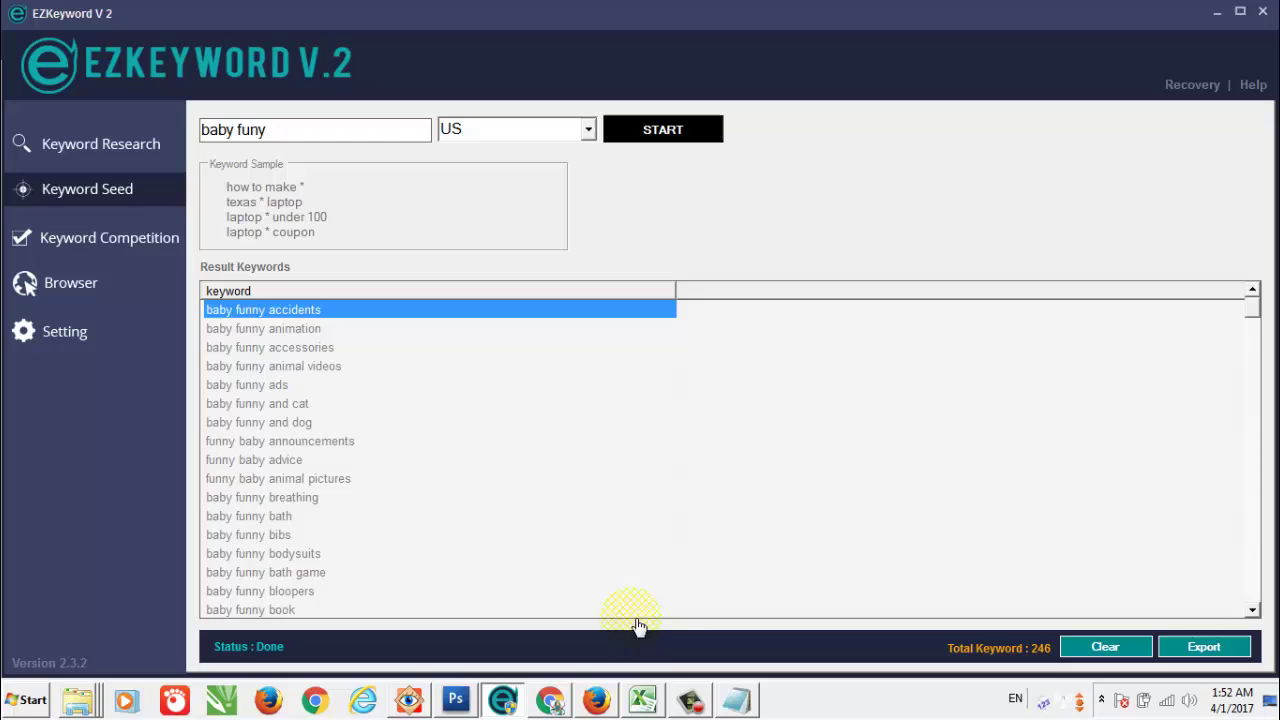
pyautogui.click(736, 702)
pyautogui.hotkey('ctrl', 'v')
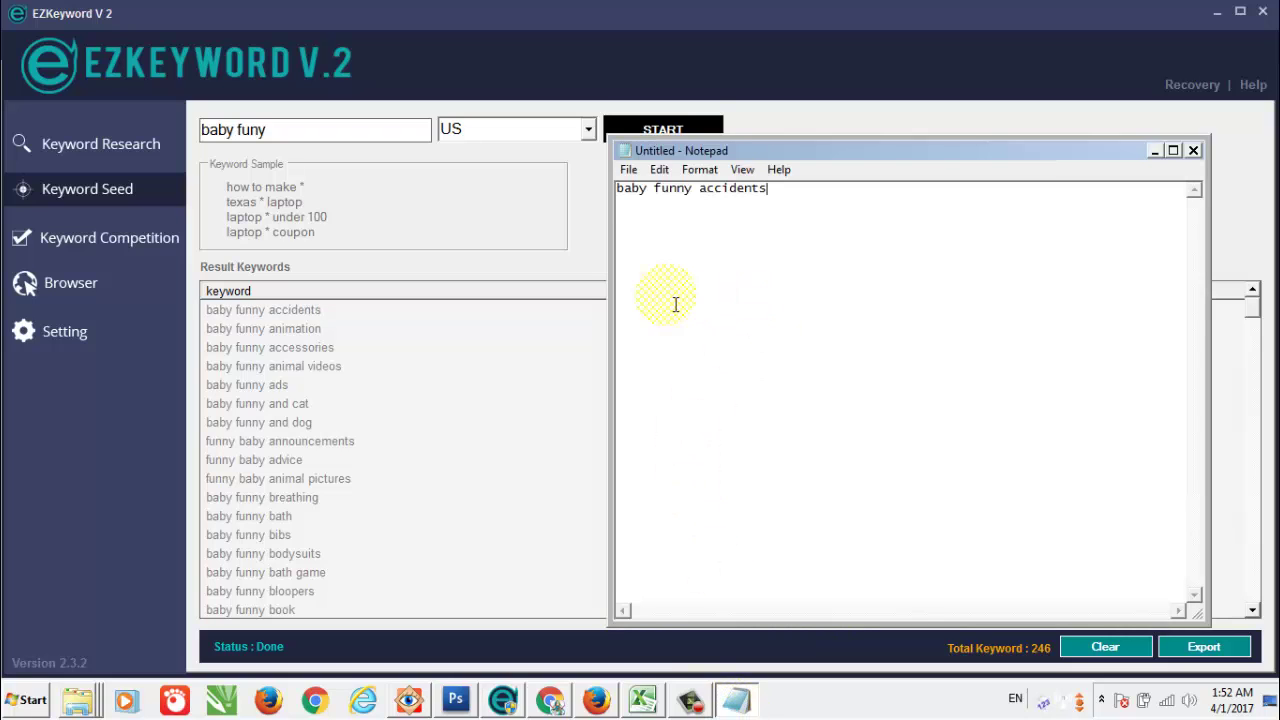
# - Copy the result keyword "baby funny animation" onto a second line of the Notepad document
pyautogui.rightClick(244, 334)
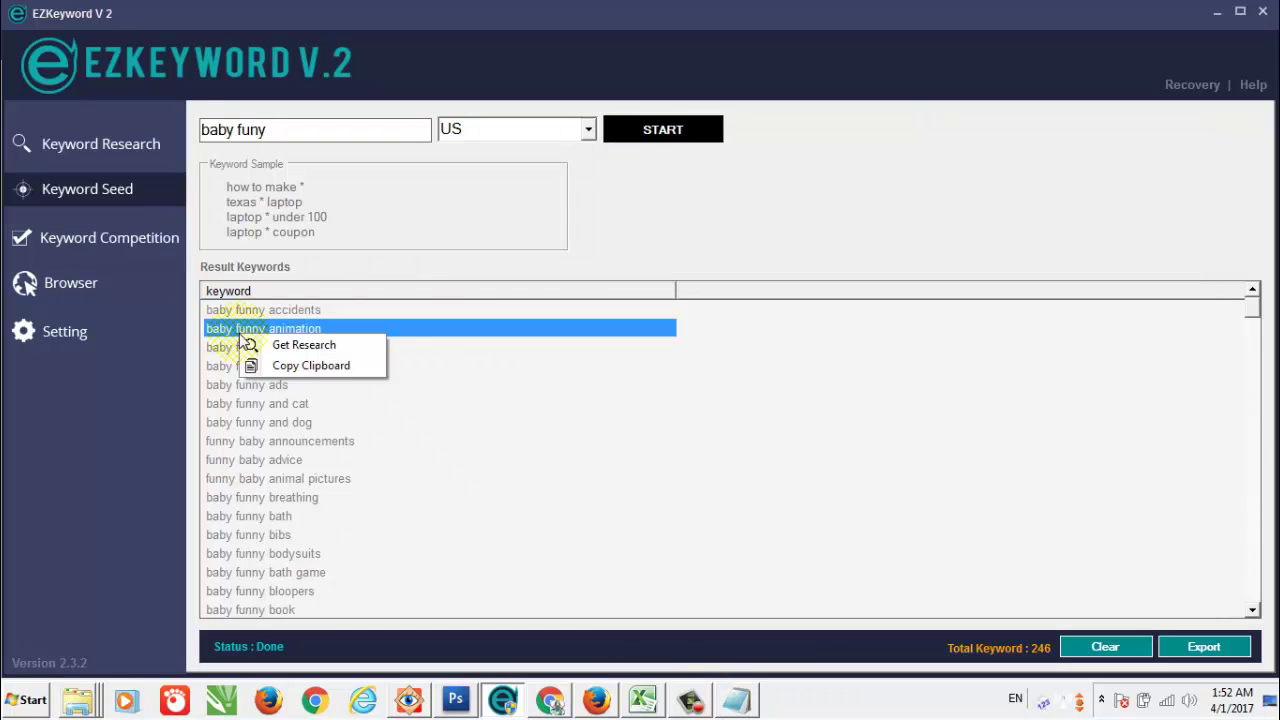
pyautogui.click(311, 365)
pyautogui.click(736, 702)
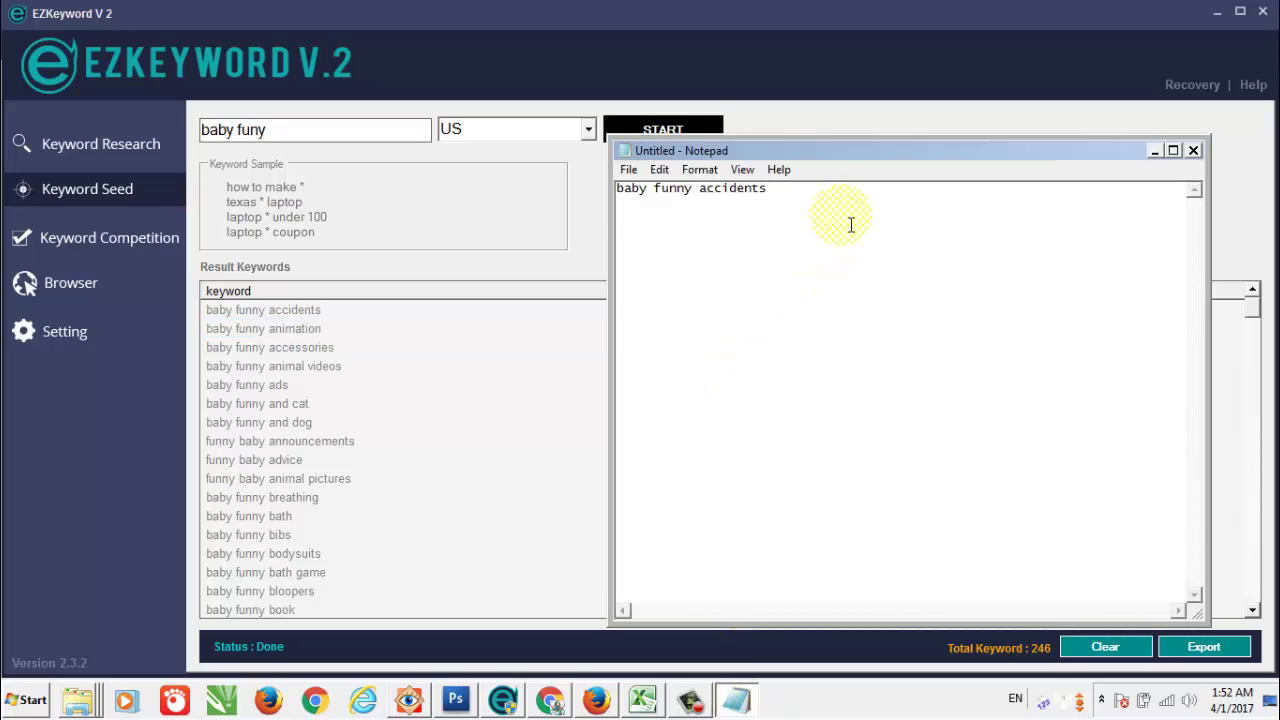
pyautogui.press('Return')
pyautogui.hotkey('ctrl', 'v')
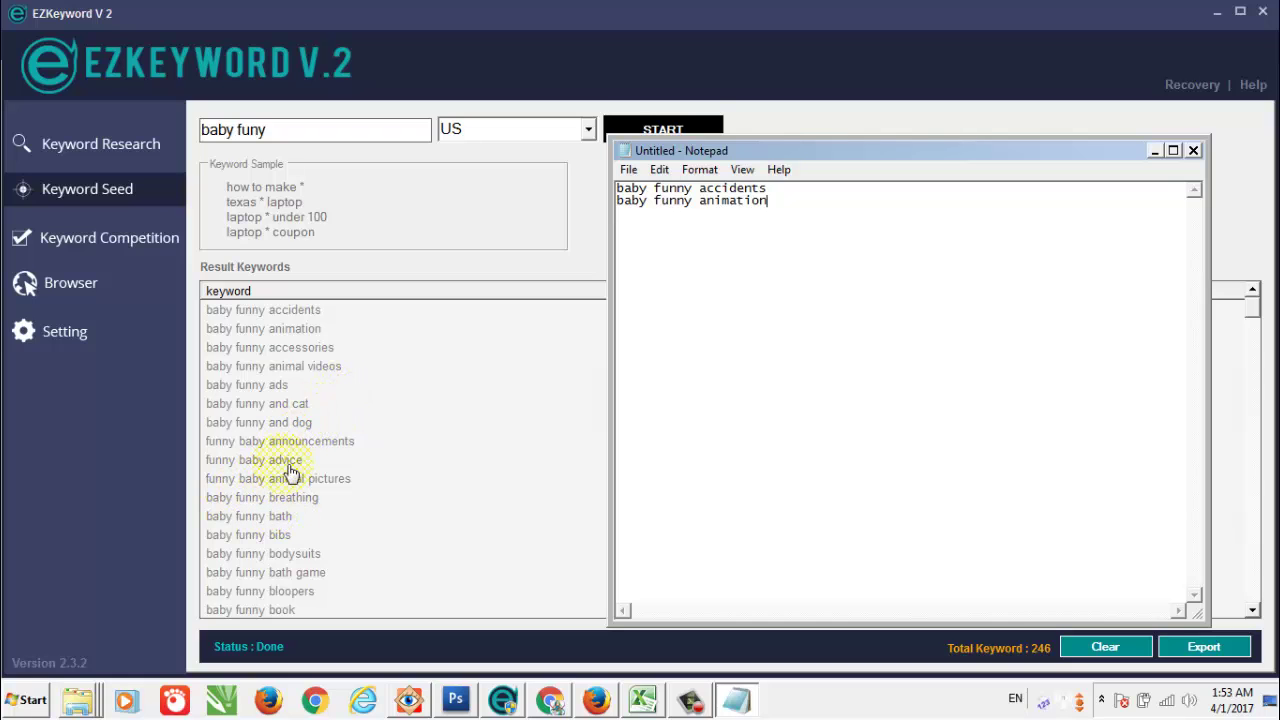
# - Copy the result keyword "funny baby advice" onto a third line of the Notepad document
pyautogui.rightClick(245, 461)
pyautogui.click(322, 496)
pyautogui.click(736, 700)
pyautogui.hotkey('ctrl', 'v')
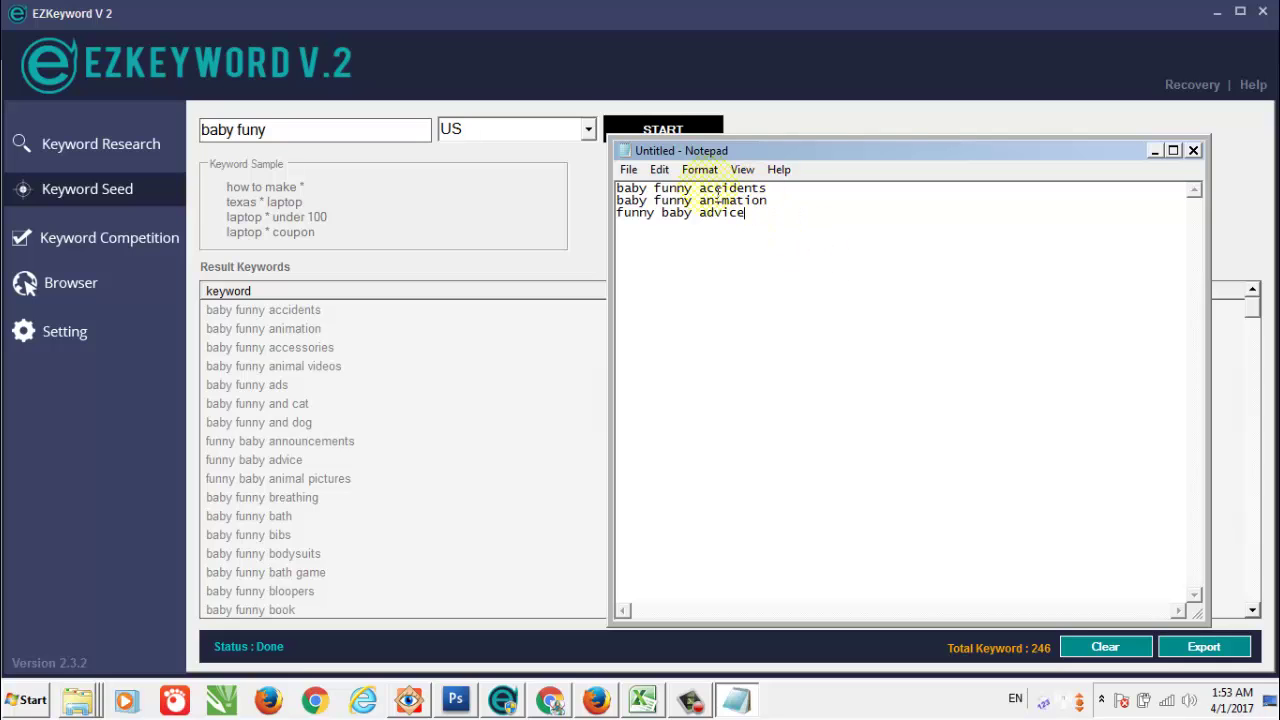
# - Enlarge the Notepad window and start a title line with "Baby funy", one blank line below the keyword list
pyautogui.moveTo(803, 266); pyautogui.dragTo(620, 177)
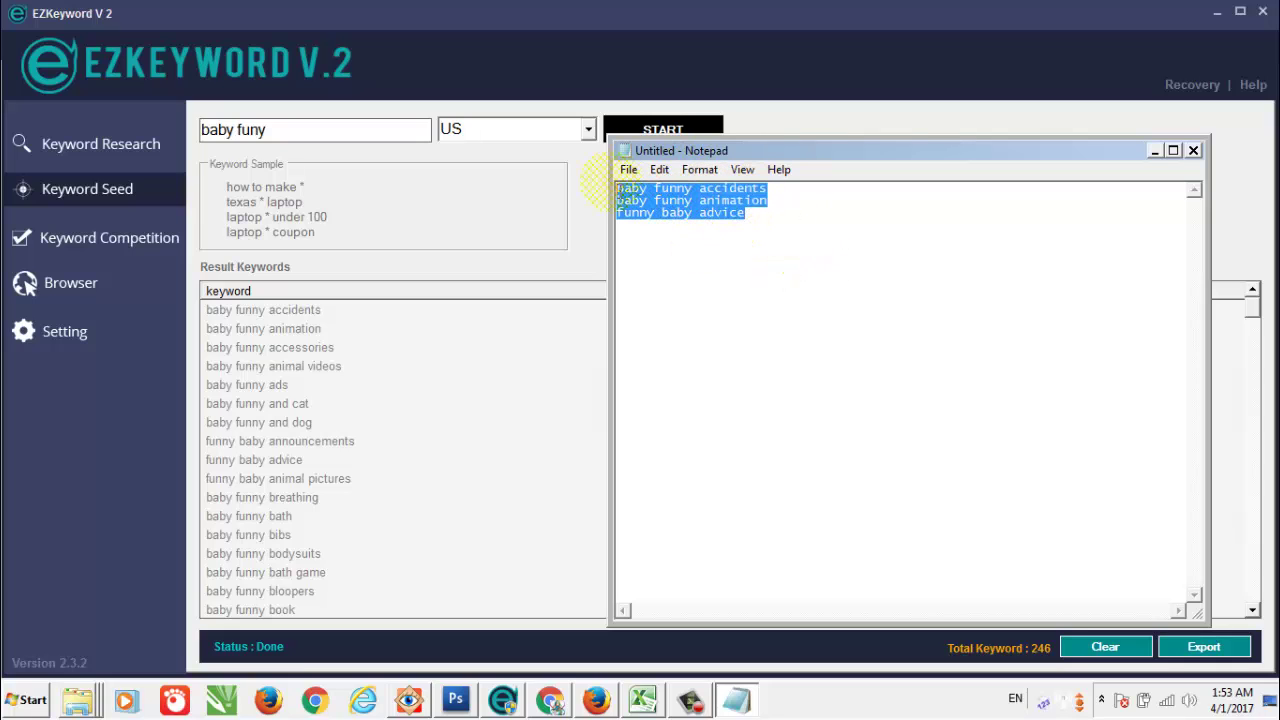
pyautogui.click(757, 217)
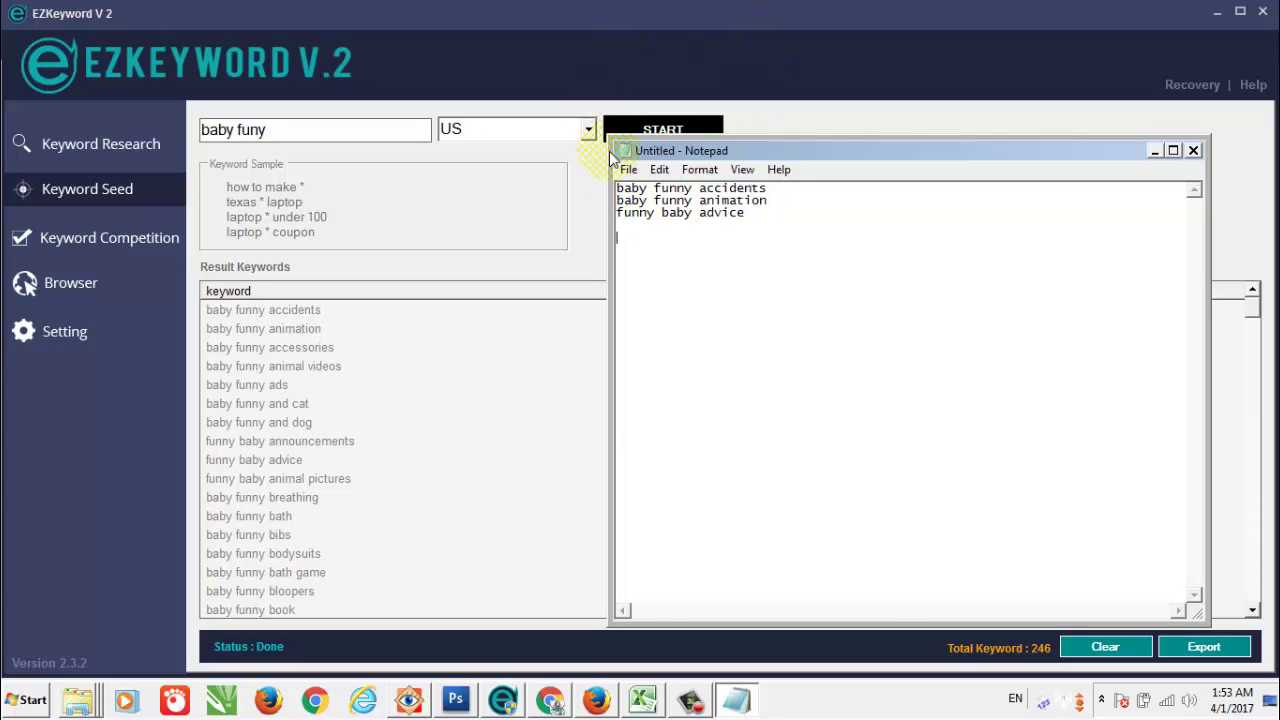
pyautogui.moveTo(612, 143); pyautogui.dragTo(114, 36)
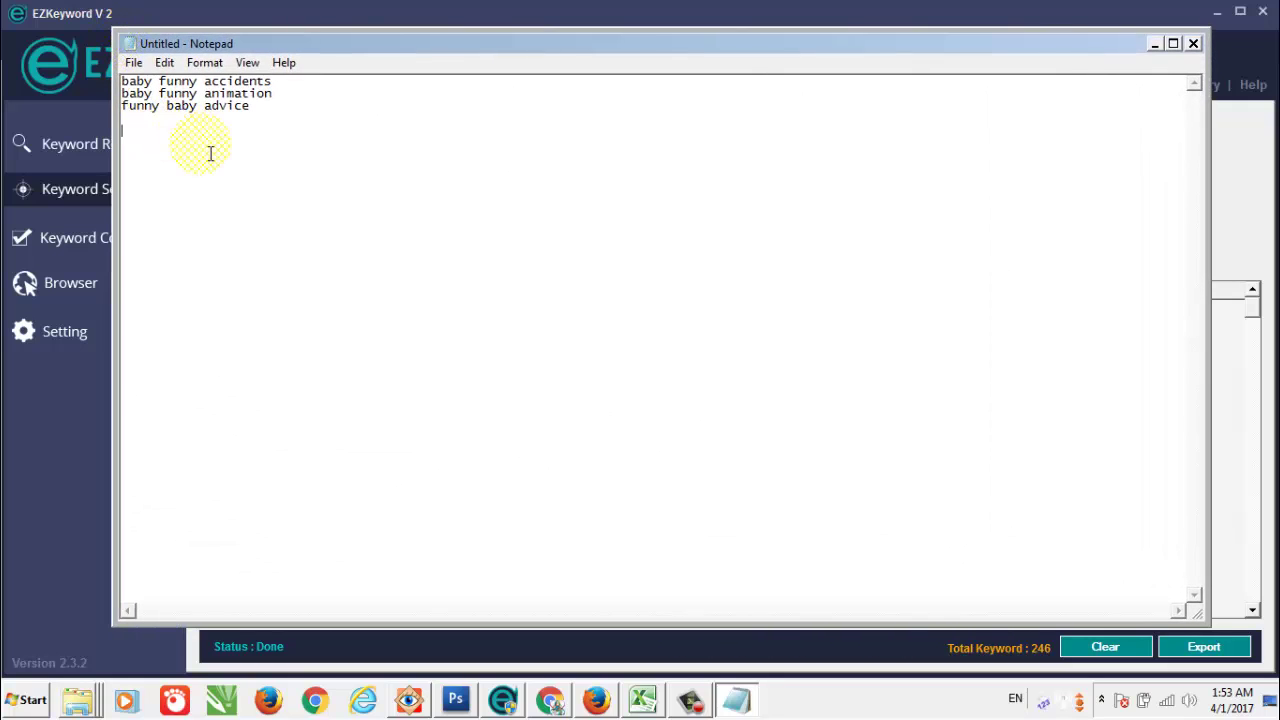
pyautogui.write('Baby funy')
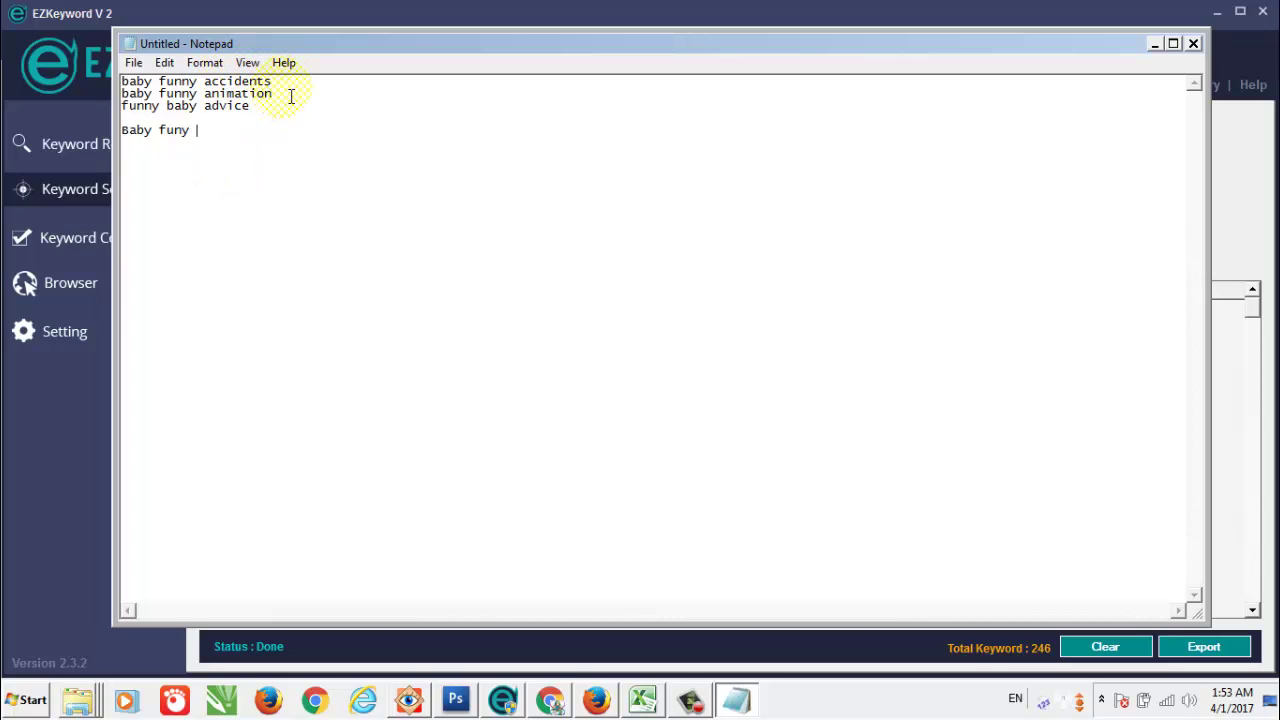
# - Extend the title line with "accidents", copied from the first keyword, followed by ", Animation"
pyautogui.moveTo(272, 81); pyautogui.dragTo(209, 82)
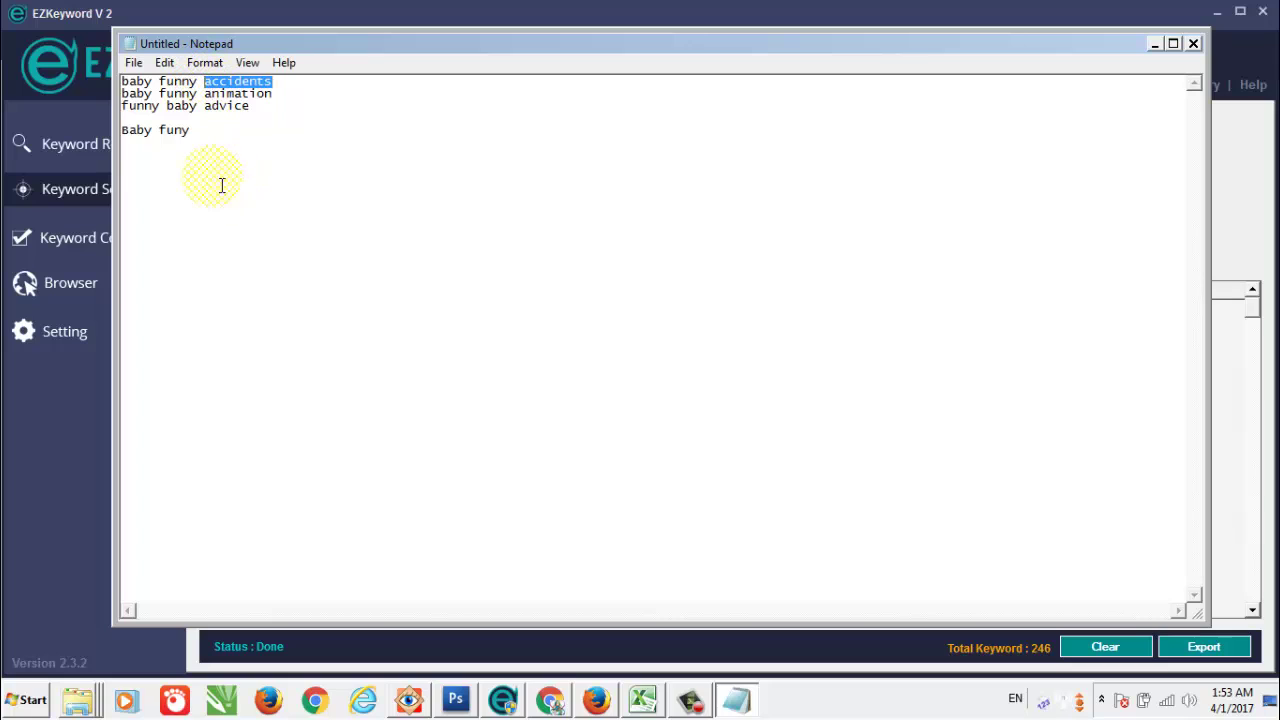
pyautogui.click(223, 131)
pyautogui.hotkey('shift', 'Home')
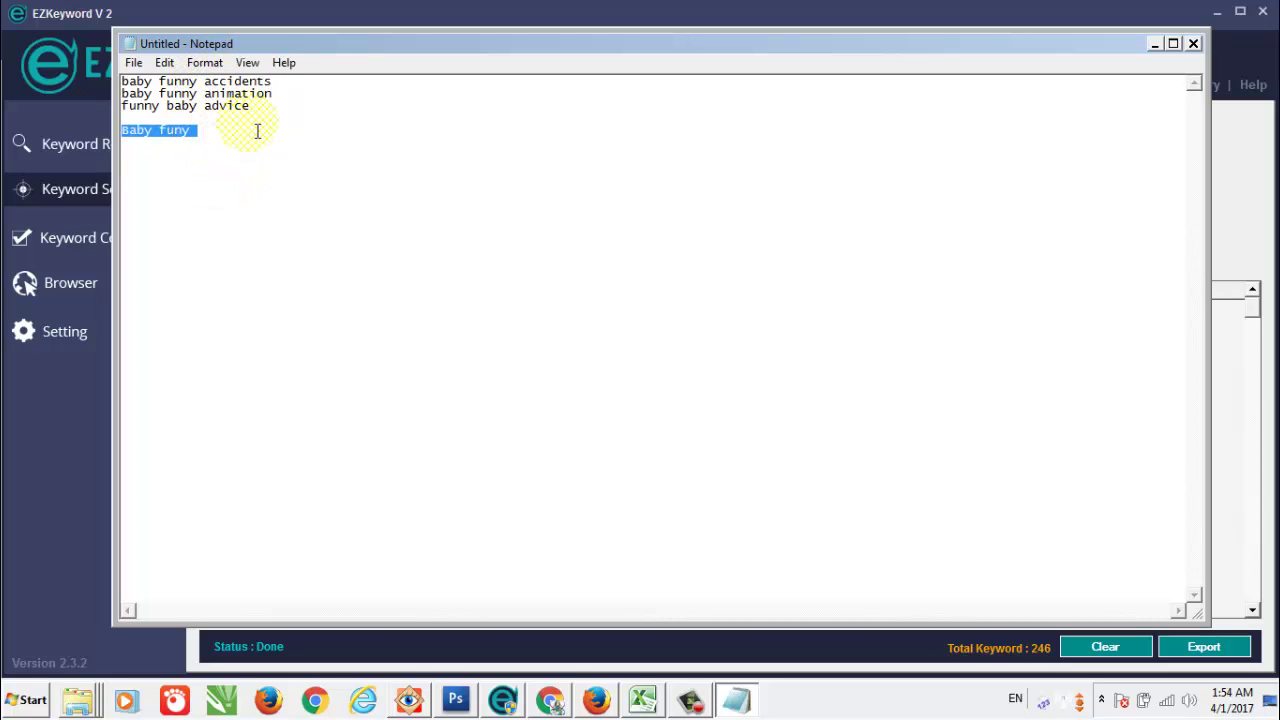
pyautogui.click(258, 132)
pyautogui.hotkey('ctrl', 'v')
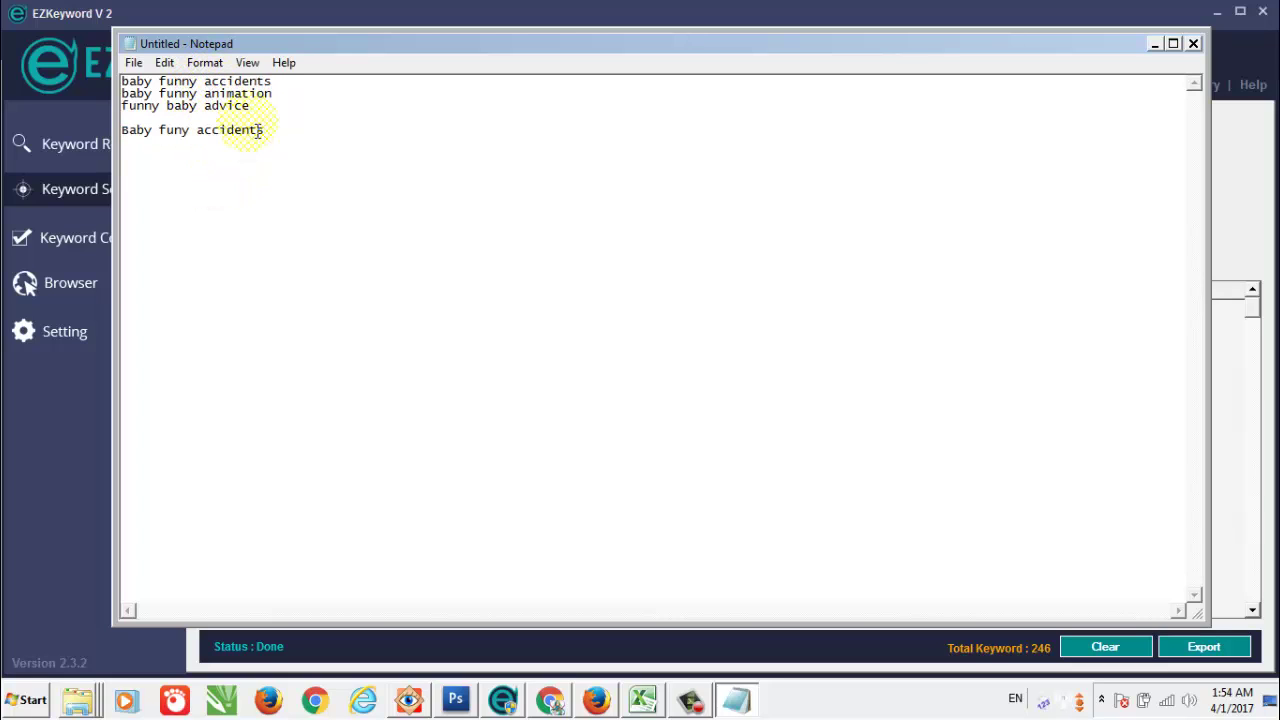
pyautogui.write(', Animati')
pyautogui.write('on')
# - Replace the third keyword line in Notepad with "baby funny bath", copied from the EZKeyword results
pyautogui.click(198, 106)
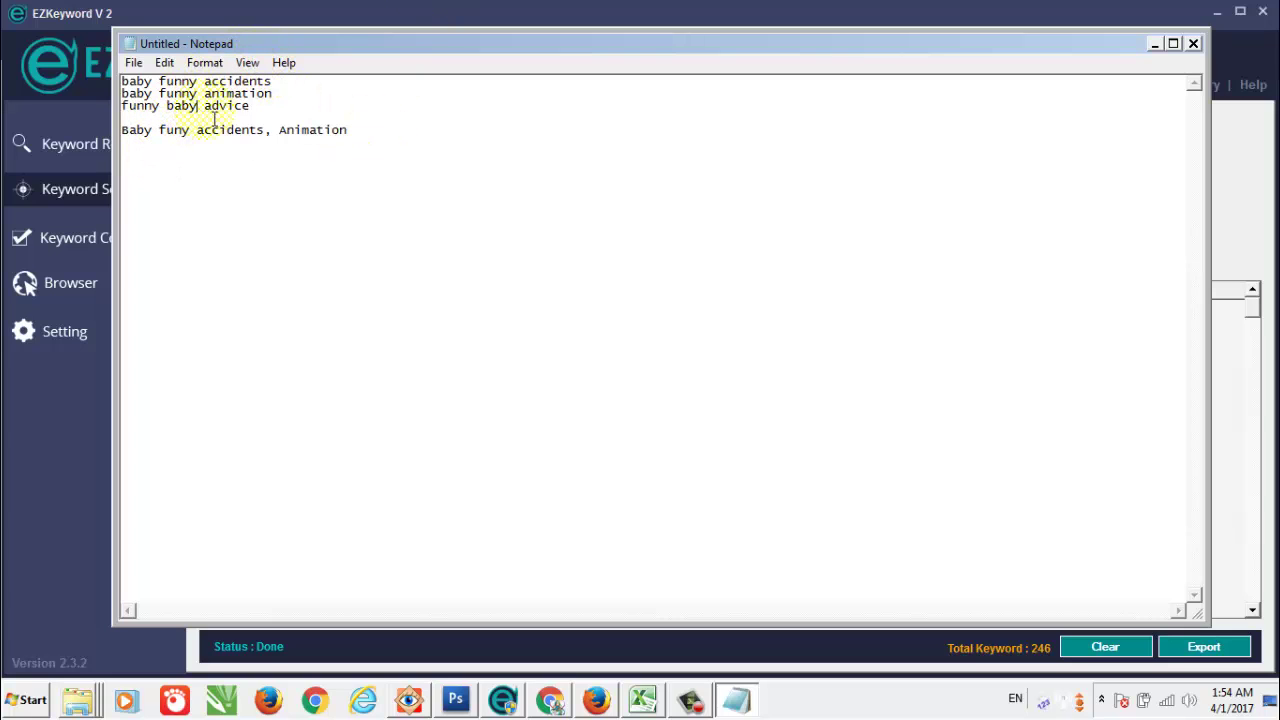
pyautogui.click(45, 495)
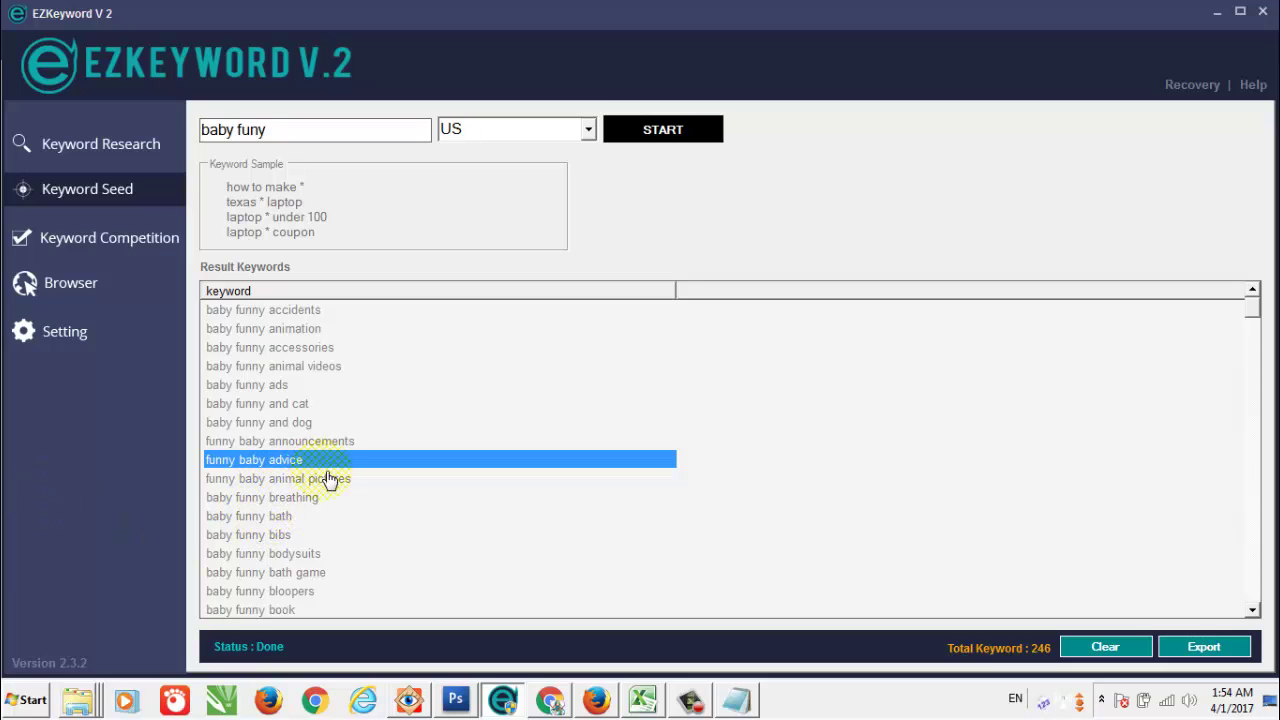
pyautogui.rightClick(260, 520)
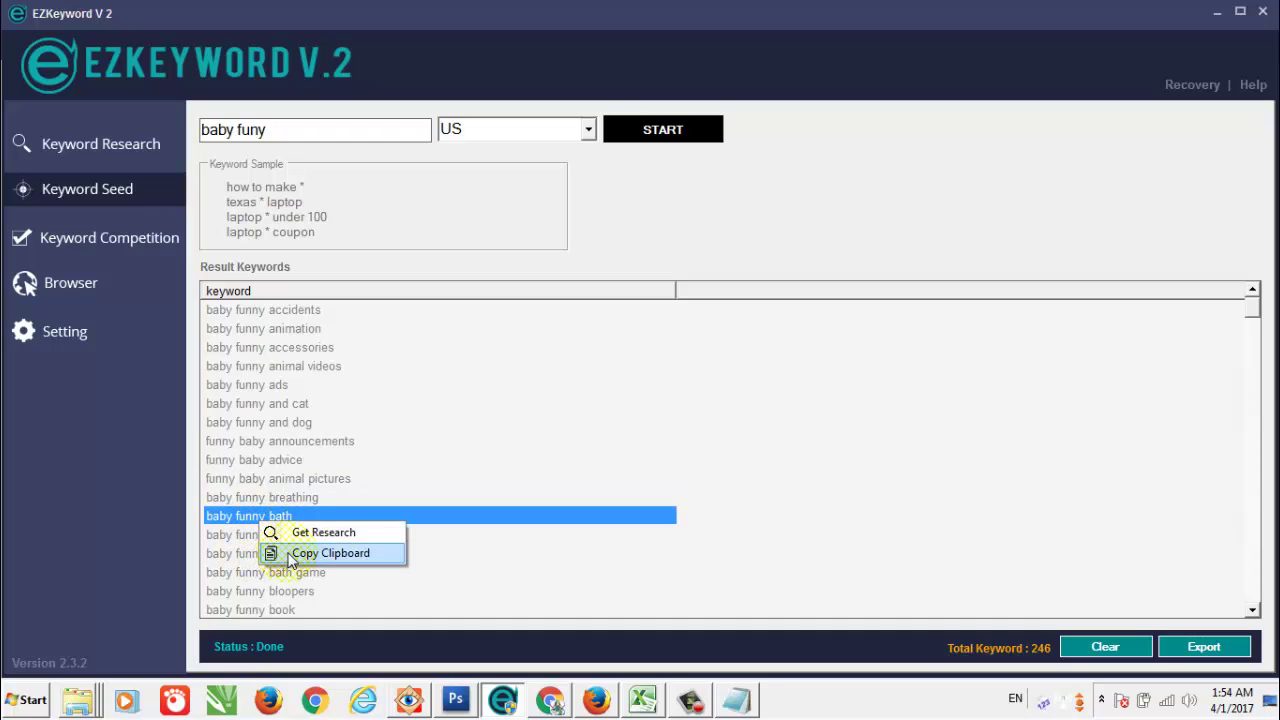
pyautogui.click(330, 553)
pyautogui.click(737, 700)
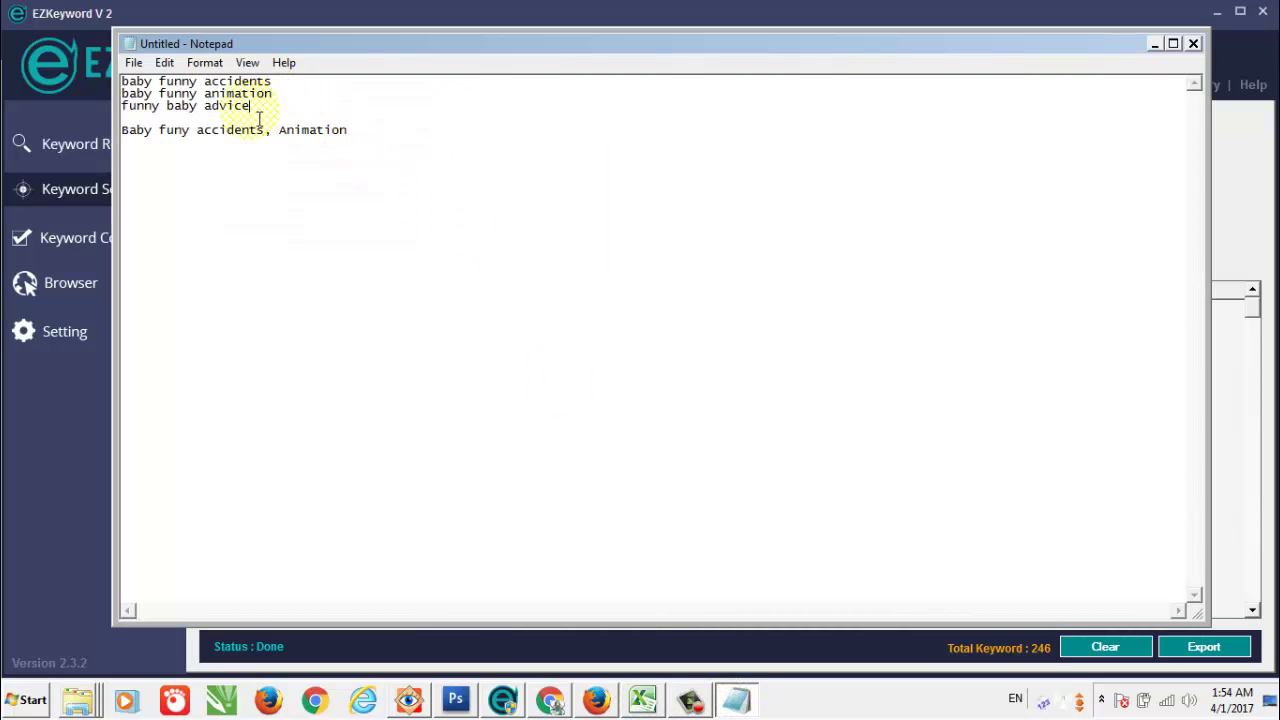
pyautogui.moveTo(256, 107); pyautogui.dragTo(120, 106)
pyautogui.hotkey('ctrl', 'v')
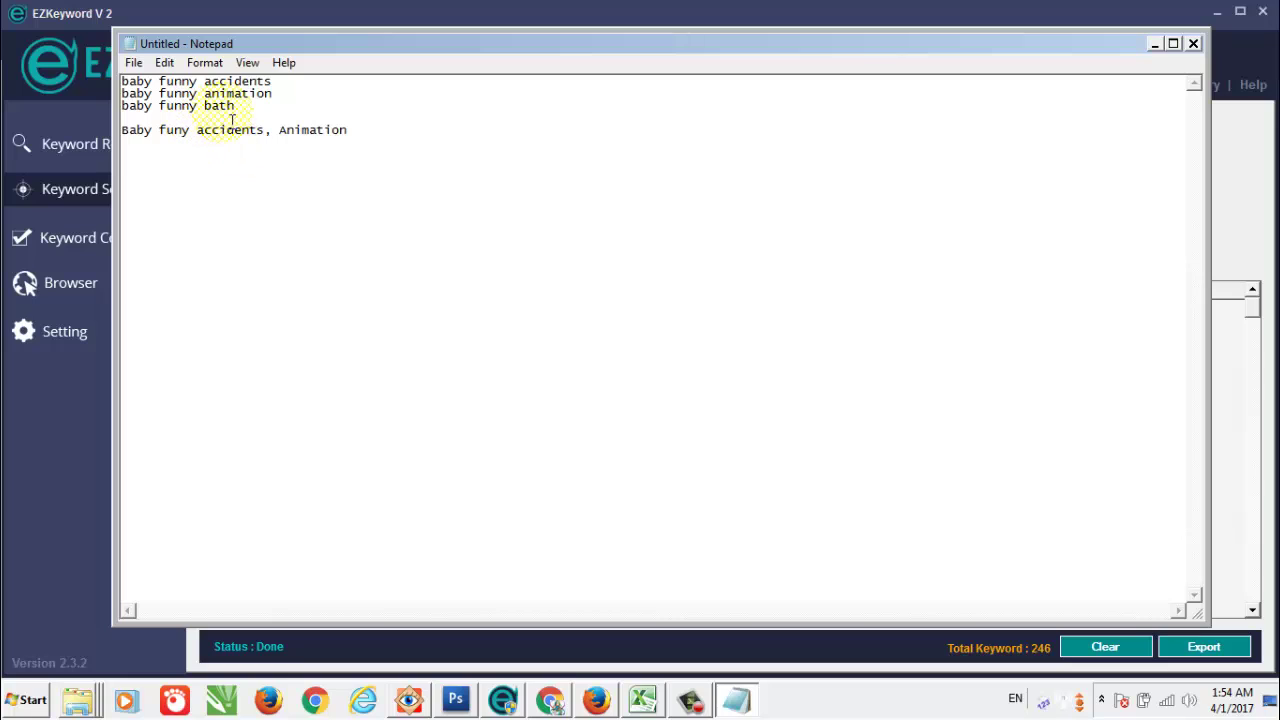
# - Complete the title line by adding "and bath" after "Animation"
pyautogui.click(362, 131)
pyautogui.write('ad')
pyautogui.press('BackSpace')
pyautogui.write('nd bath')
pyautogui.moveTo(124, 130); pyautogui.dragTo(194, 134)
pyautogui.press('Left')
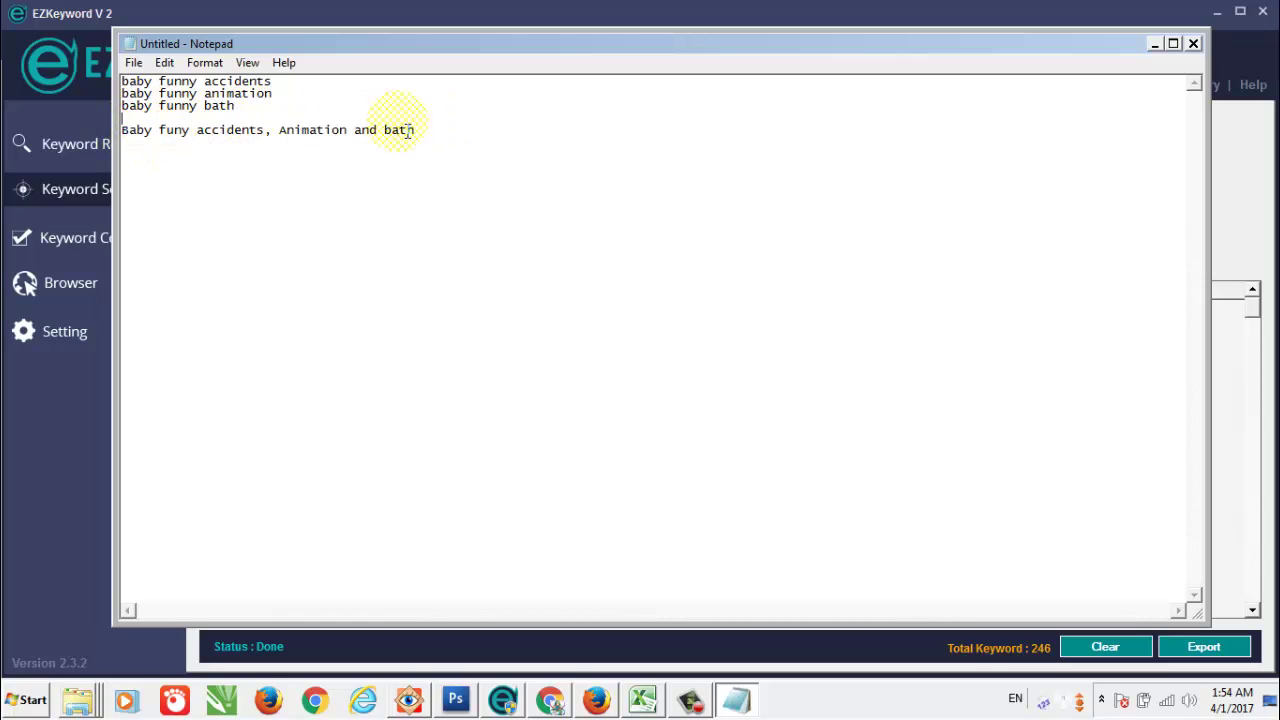
# - Examine the combined title line and its keyword parts against the three source keywords in Notepad, and return to the EZKeyword results
pyautogui.hotkey('shift', 'Home')
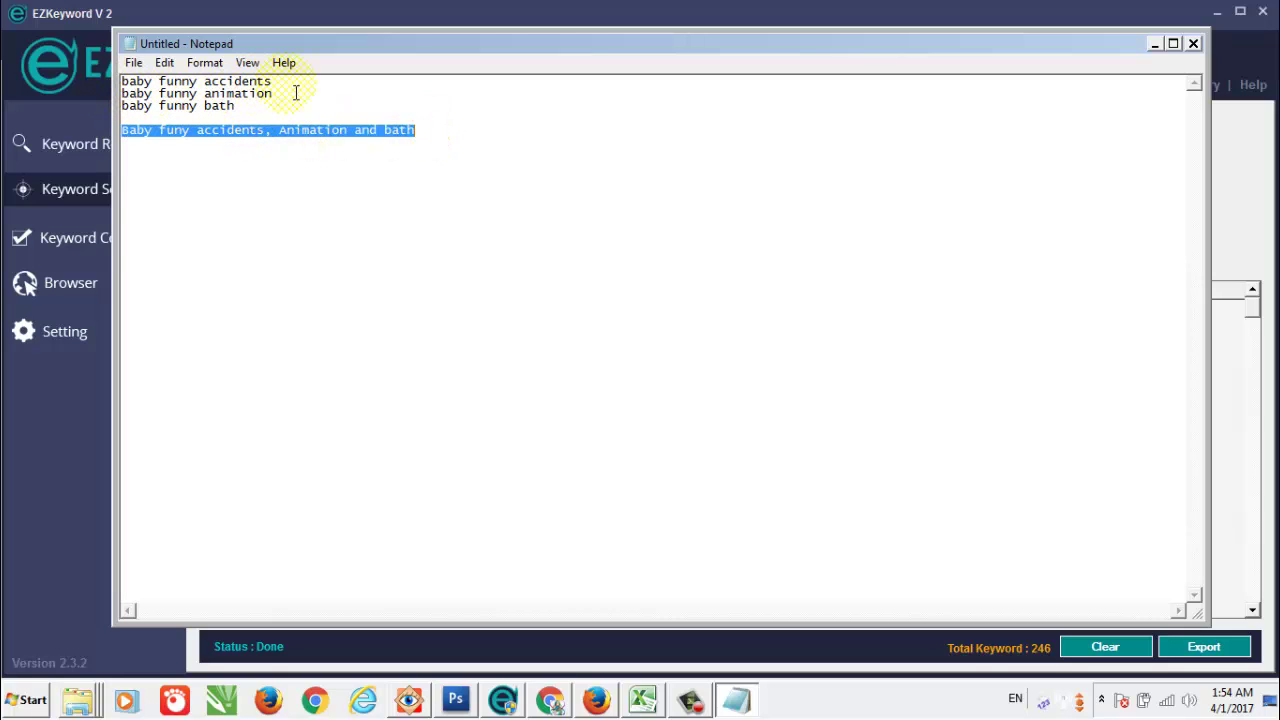
pyautogui.click(243, 140)
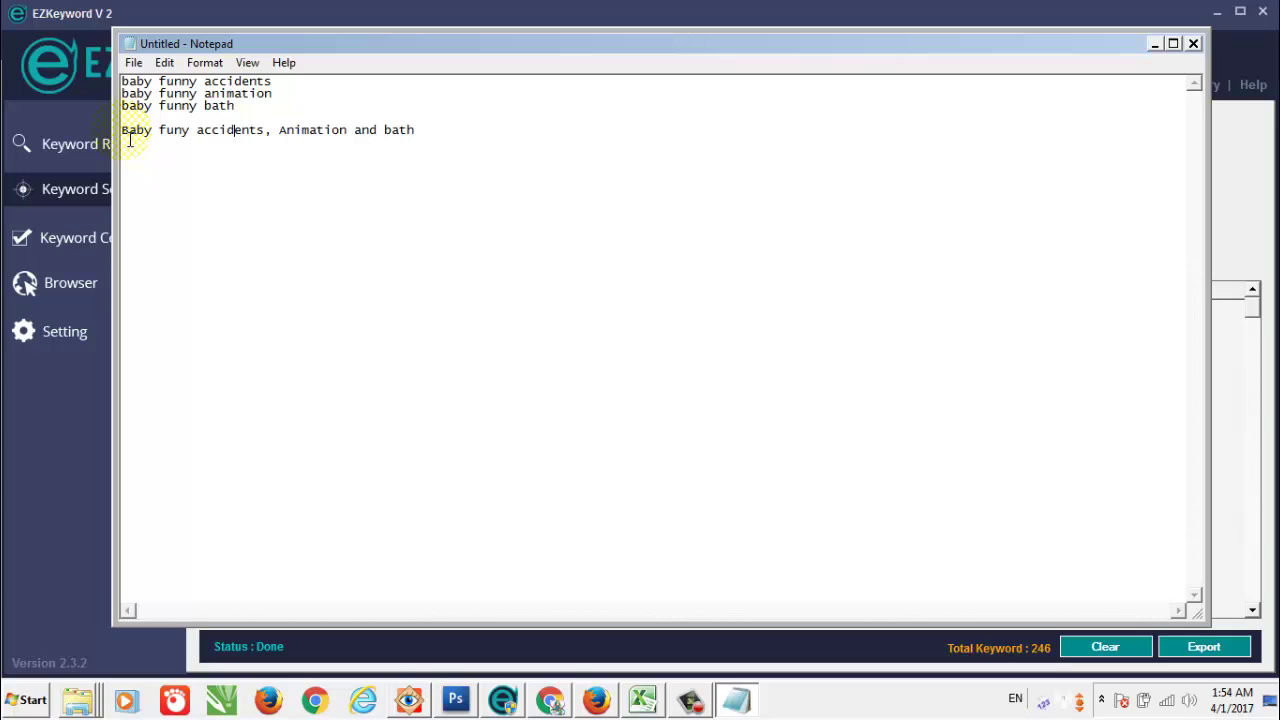
pyautogui.moveTo(122, 133); pyautogui.dragTo(199, 138)
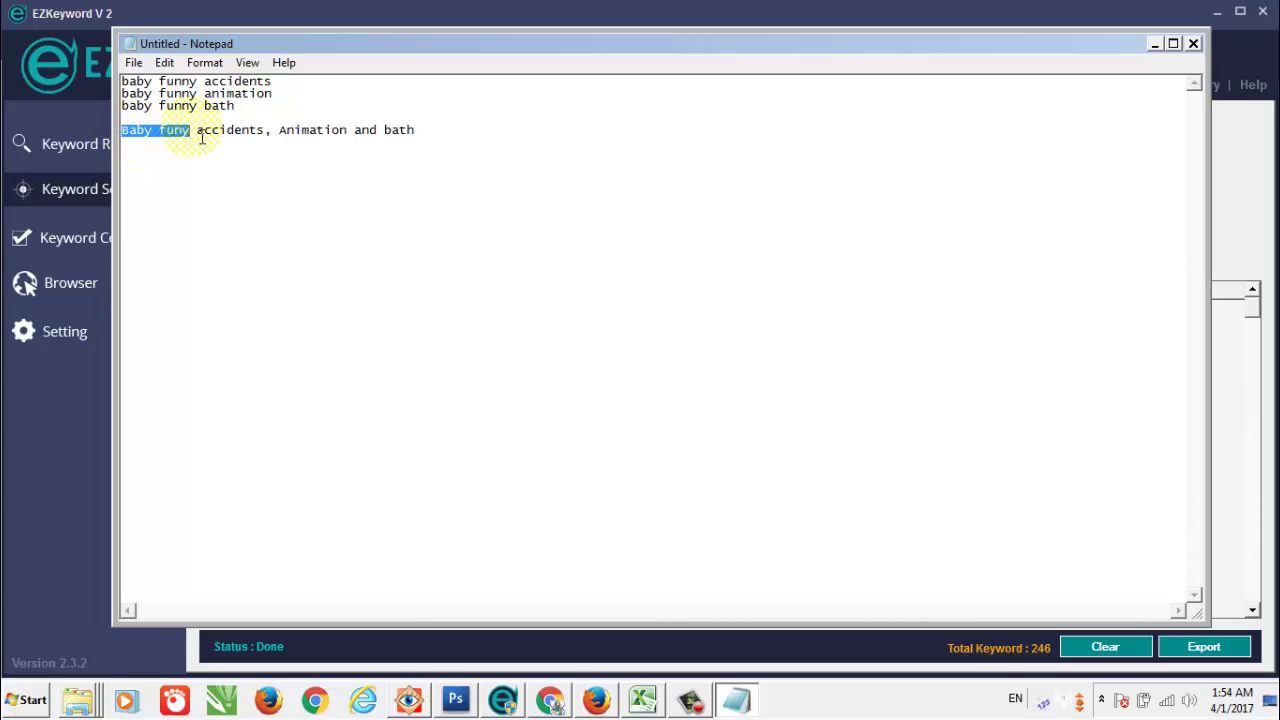
pyautogui.click(202, 140)
pyautogui.moveTo(123, 134); pyautogui.dragTo(191, 134)
pyautogui.moveTo(281, 134); pyautogui.dragTo(346, 131)
pyautogui.click(350, 152)
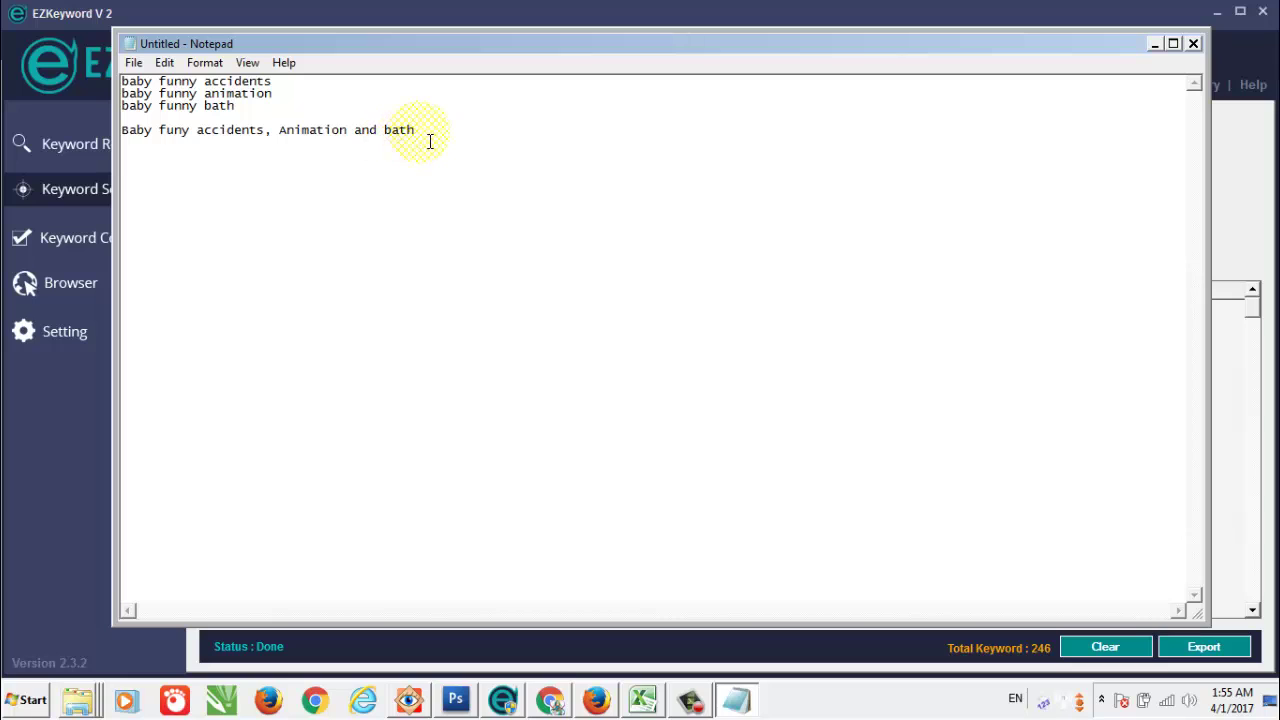
pyautogui.moveTo(430, 133); pyautogui.dragTo(116, 140)
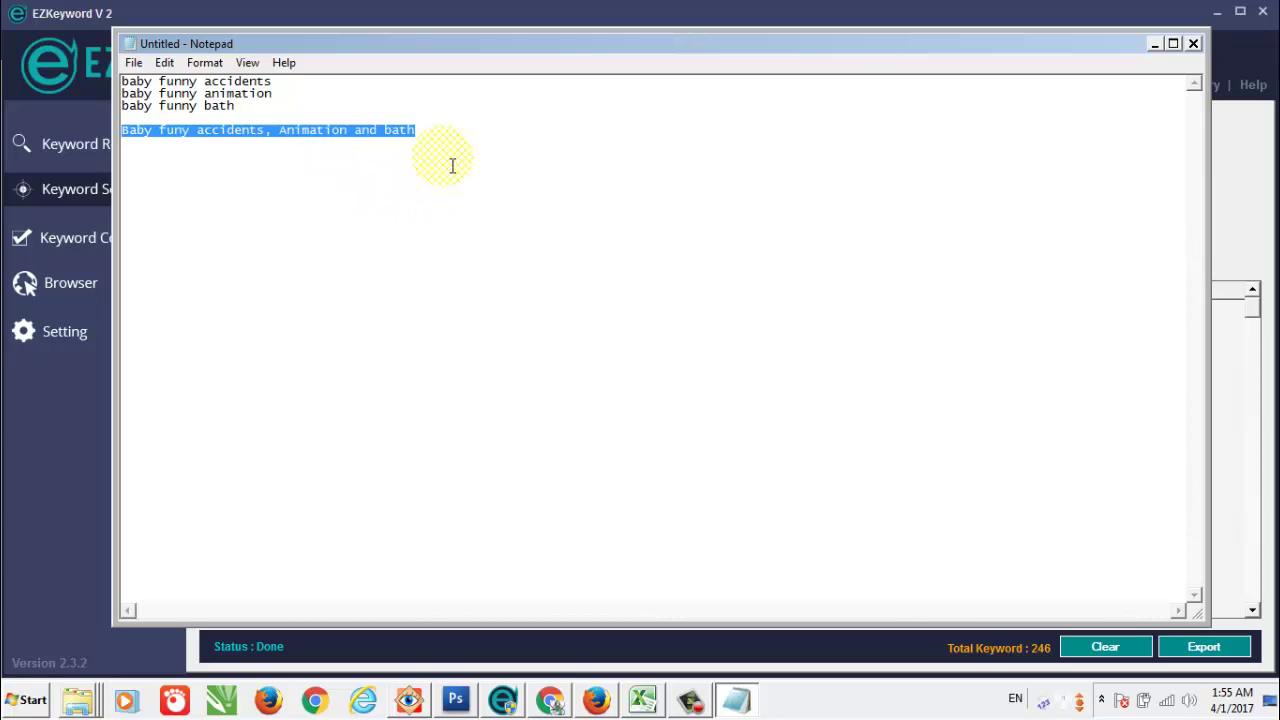
pyautogui.click(451, 134)
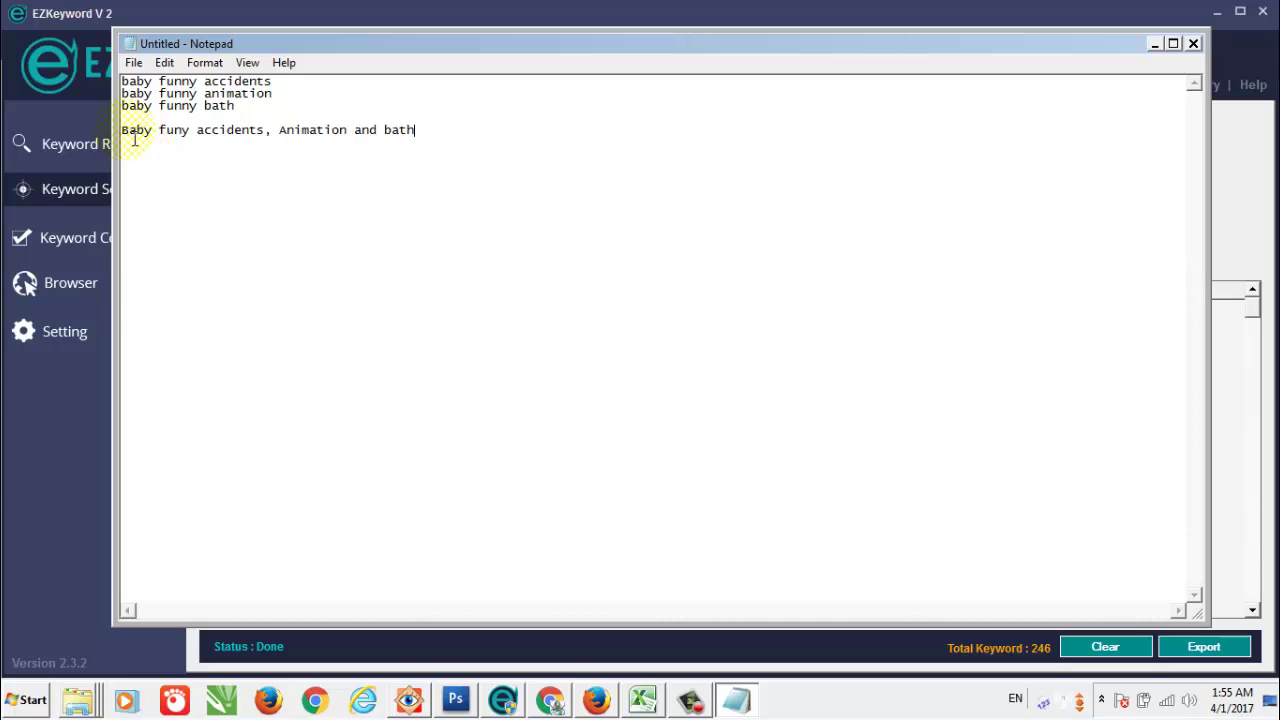
pyautogui.moveTo(124, 134); pyautogui.dragTo(431, 134)
pyautogui.click(429, 154)
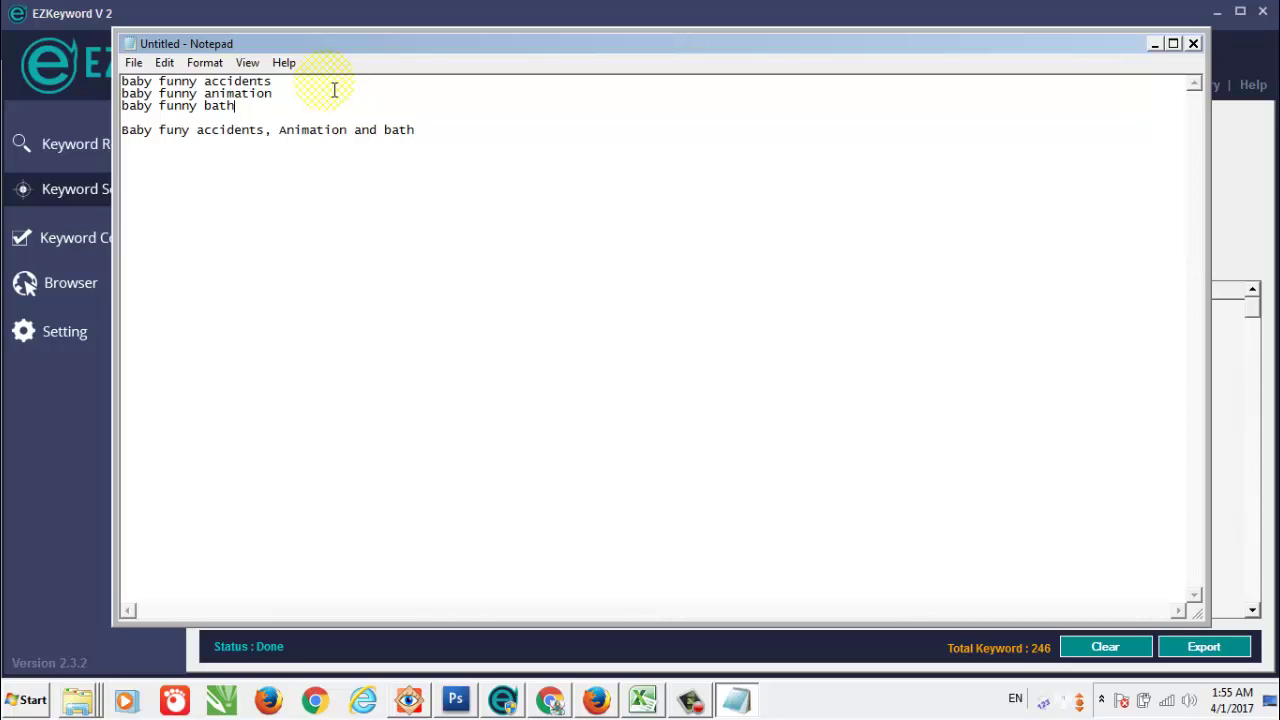
pyautogui.click(48, 428)
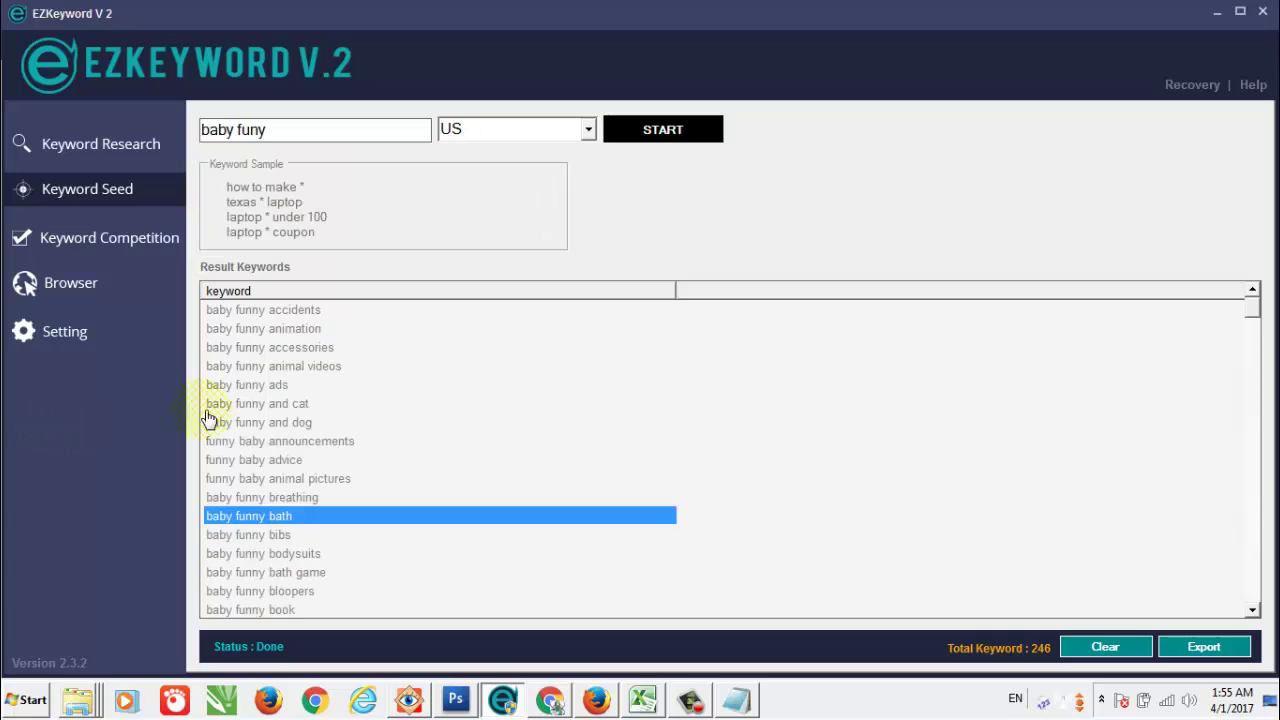